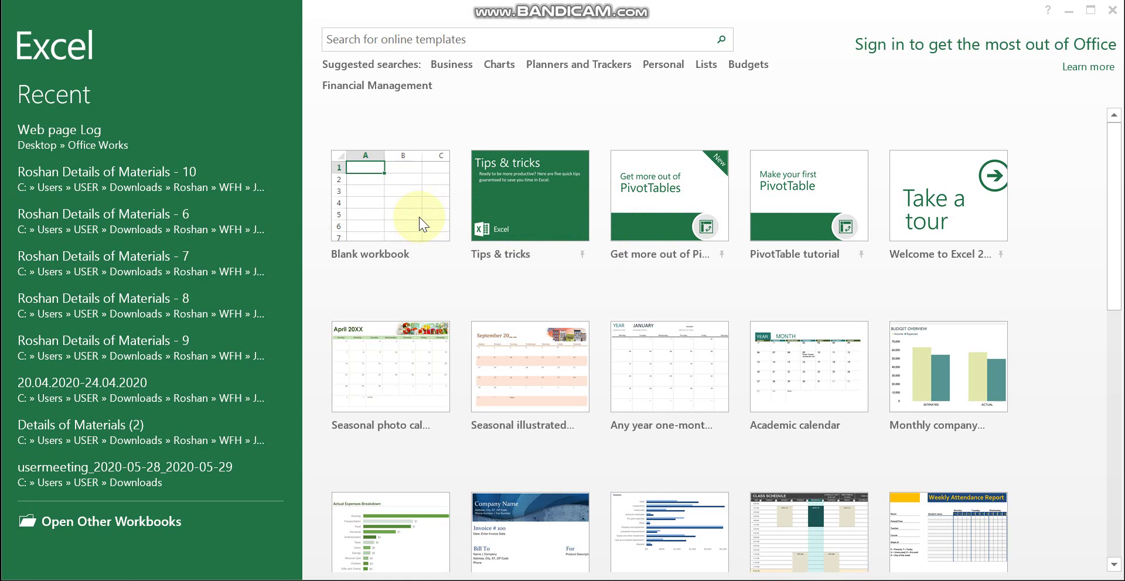
{"action": "left_click", "coordinate": [420, 217]}
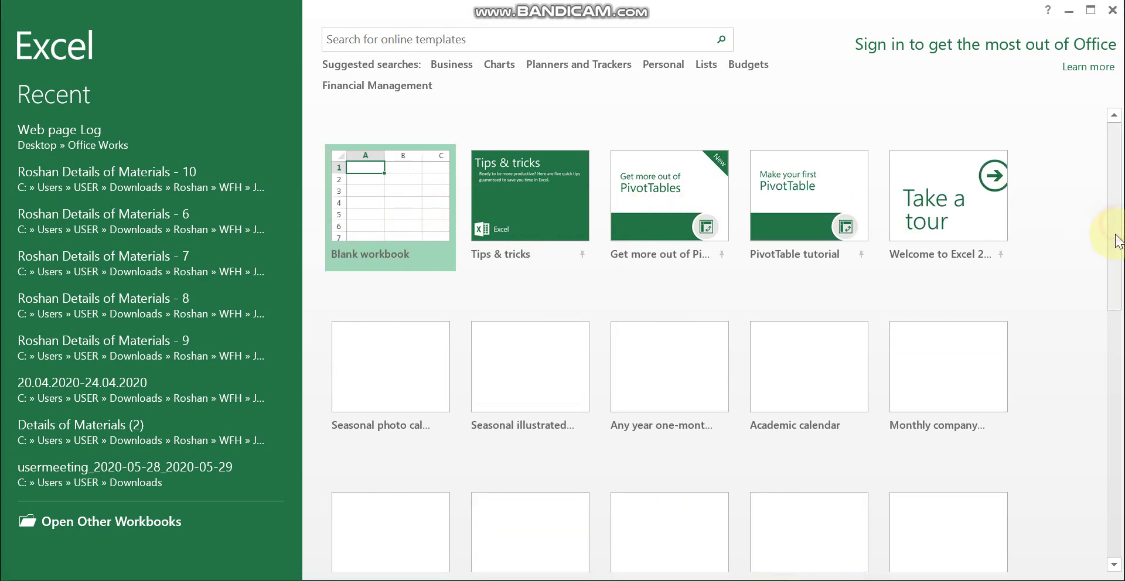
{"action": "left_click_drag", "start_coordinate": [1114, 253], "coordinate": [1108, 335]}
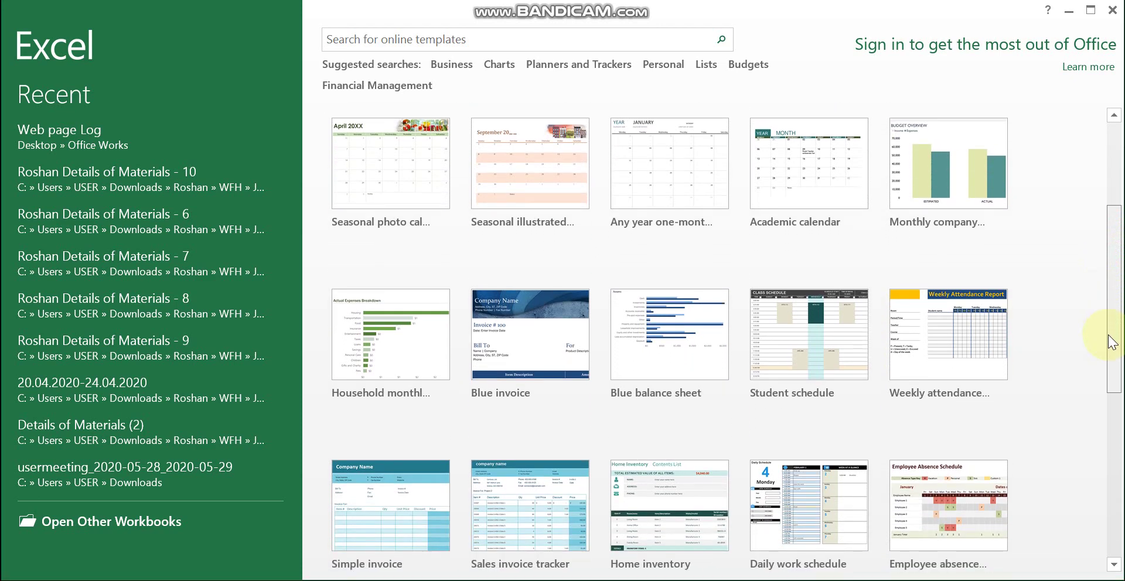
{"action": "left_click_drag", "start_coordinate": [1108, 335], "coordinate": [1102, 516]}
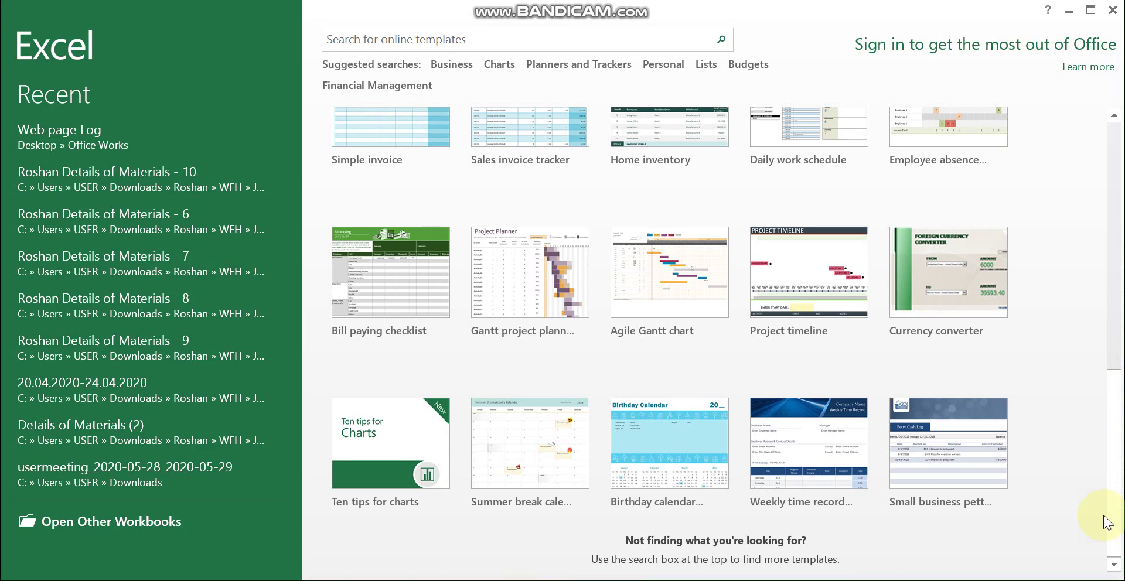
{"action": "left_click_drag", "start_coordinate": [1113, 518], "coordinate": [1115, 246]}
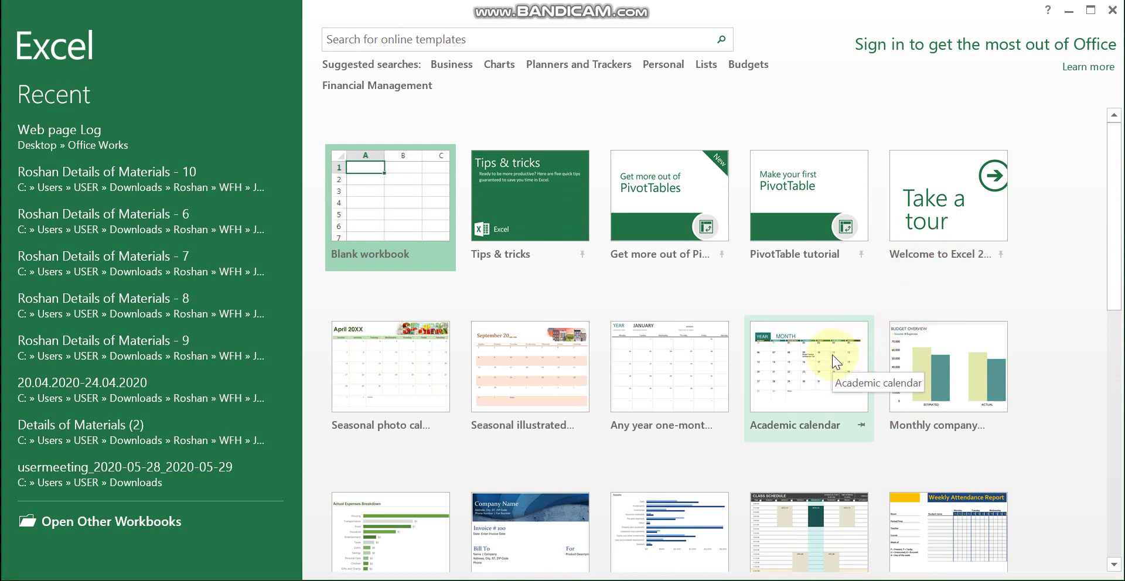
{"action": "left_click", "coordinate": [563, 41]}
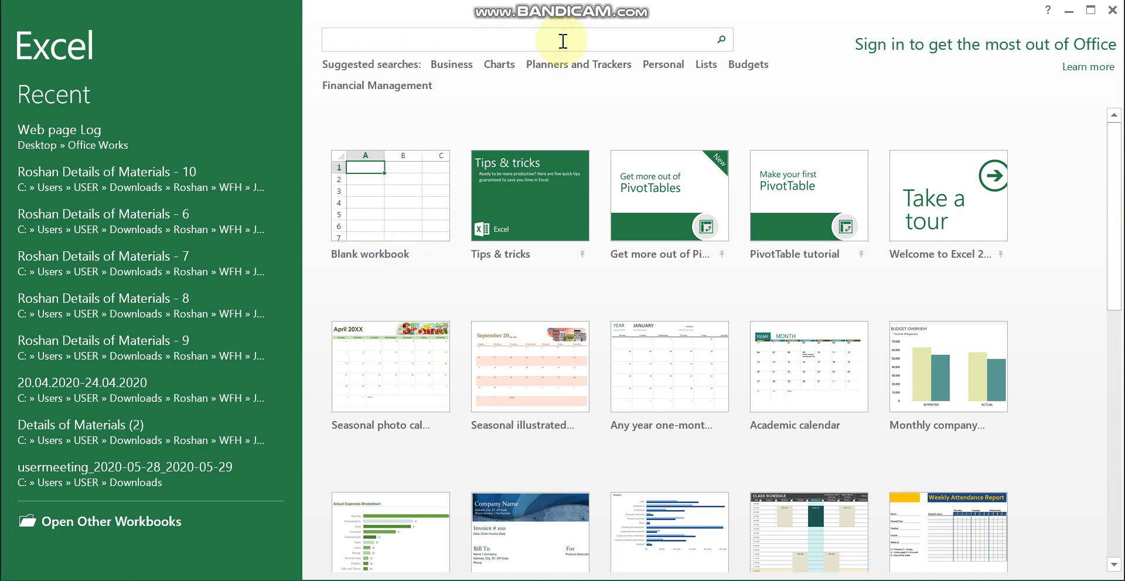
{"action": "type", "text": "B"}
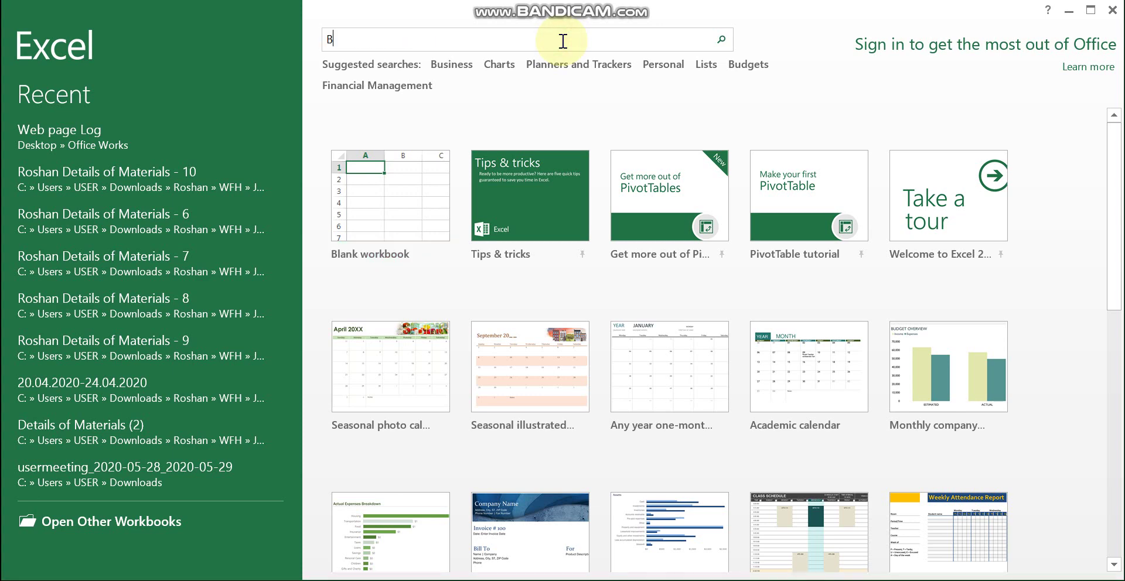
{"action": "type", "text": "udge"}
{"action": "type", "text": "t"}
{"action": "key", "text": "Return"}
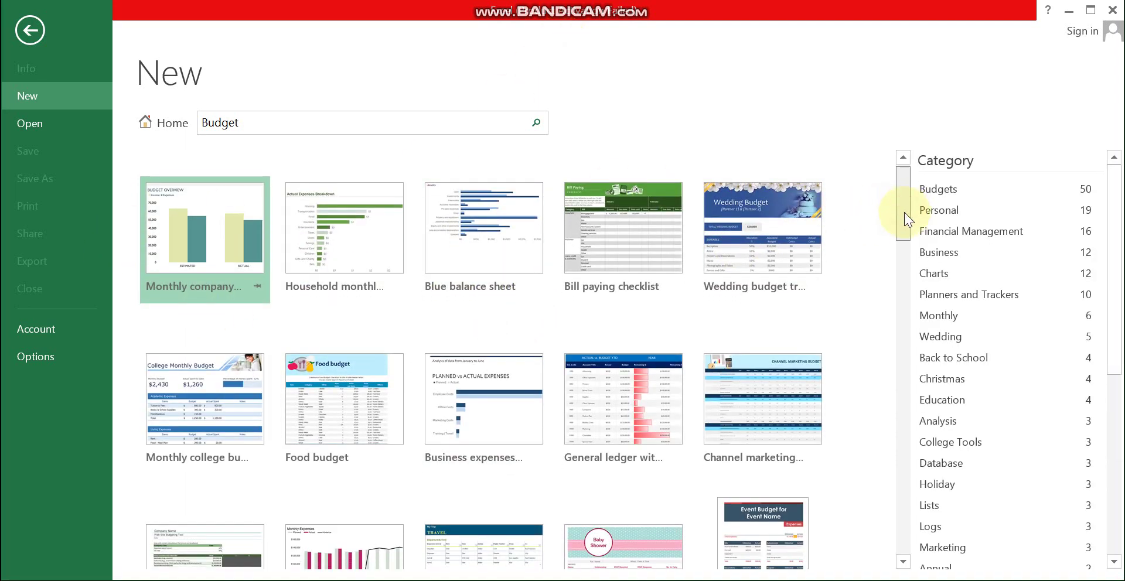
{"action": "left_click_drag", "start_coordinate": [905, 211], "coordinate": [878, 278]}
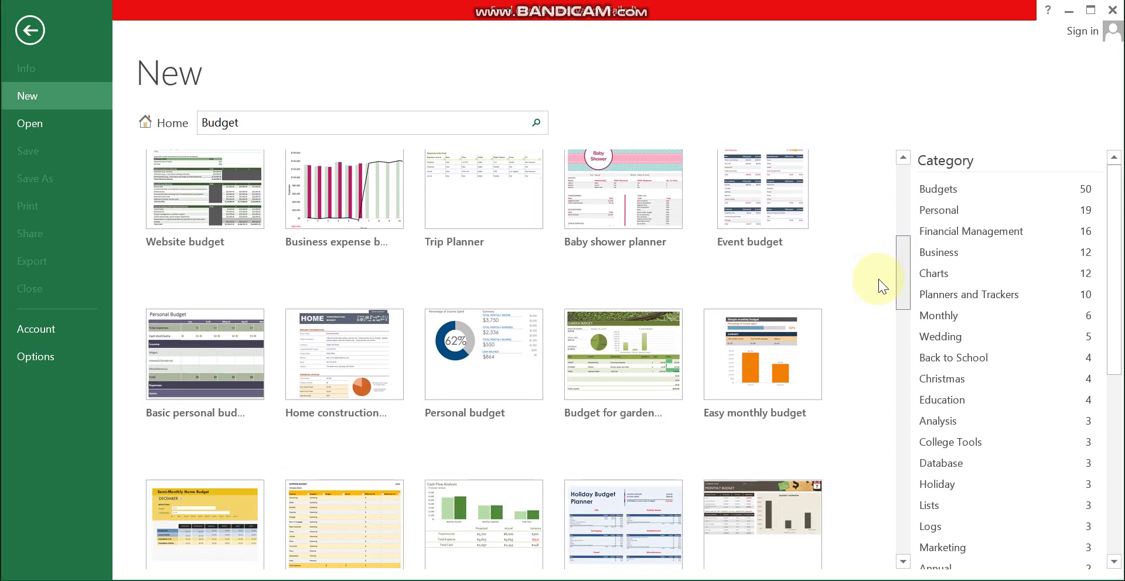
{"action": "scroll", "coordinate": [877, 279], "scroll_direction": "up", "scroll_amount": 5}
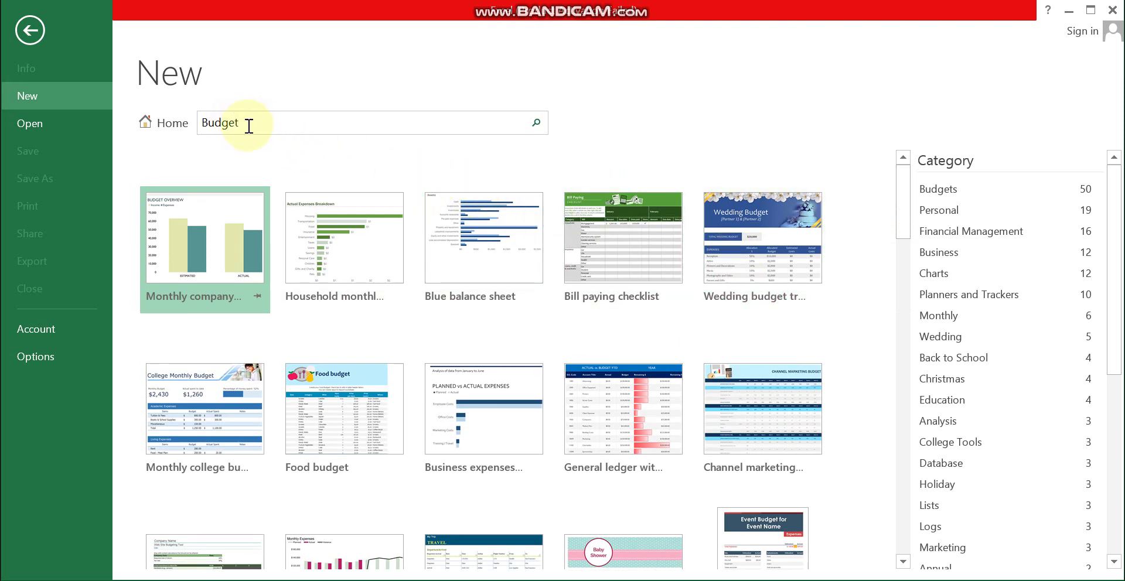
{"action": "left_click_drag", "start_coordinate": [202, 122], "coordinate": [235, 122]}
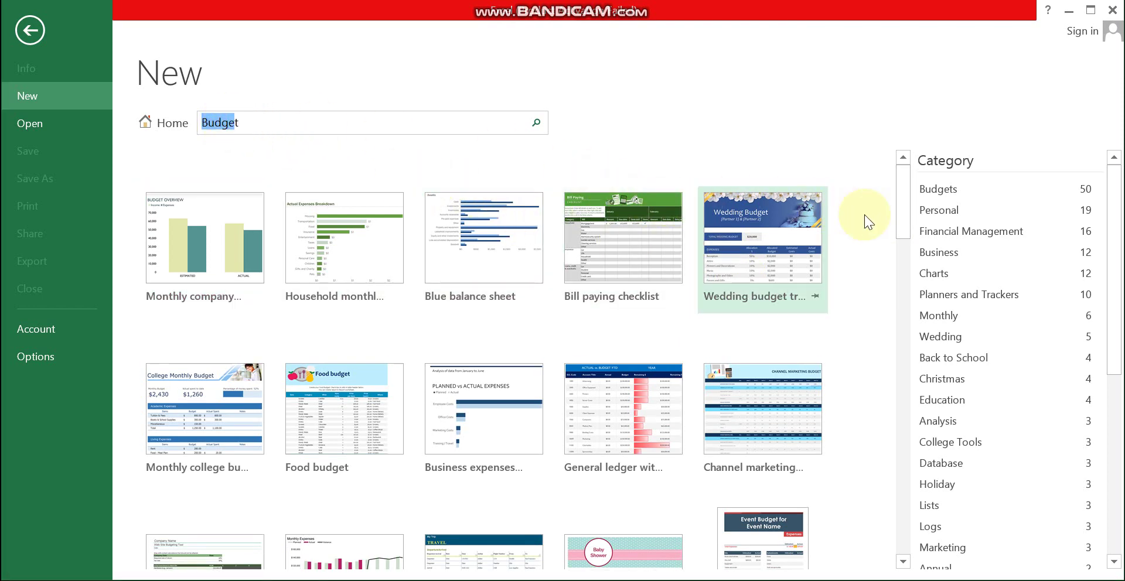
{"action": "left_click_drag", "start_coordinate": [897, 215], "coordinate": [909, 407]}
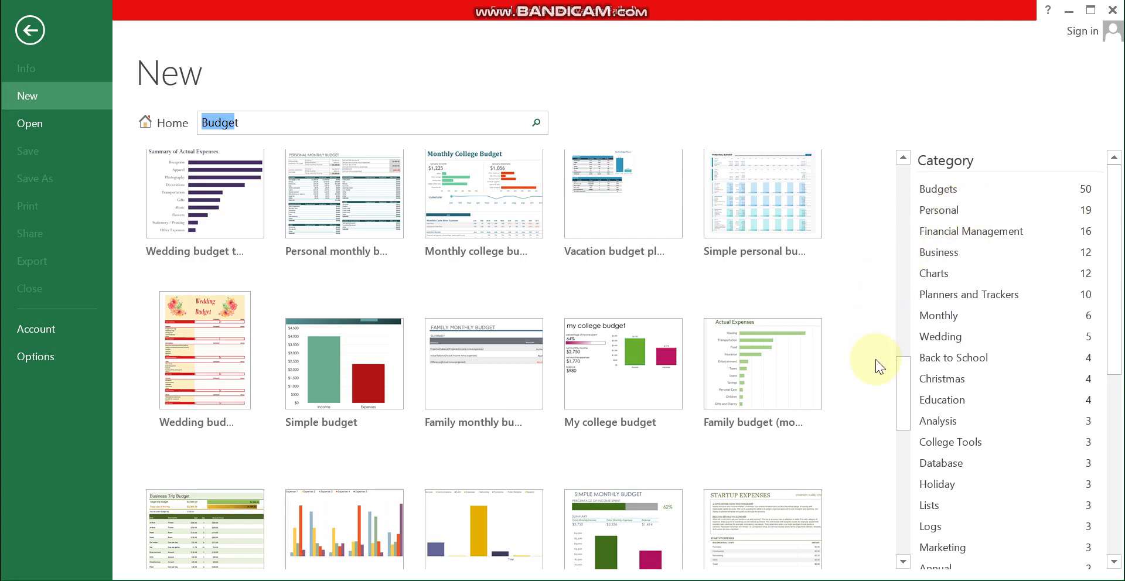
{"action": "left_click_drag", "start_coordinate": [901, 393], "coordinate": [909, 173]}
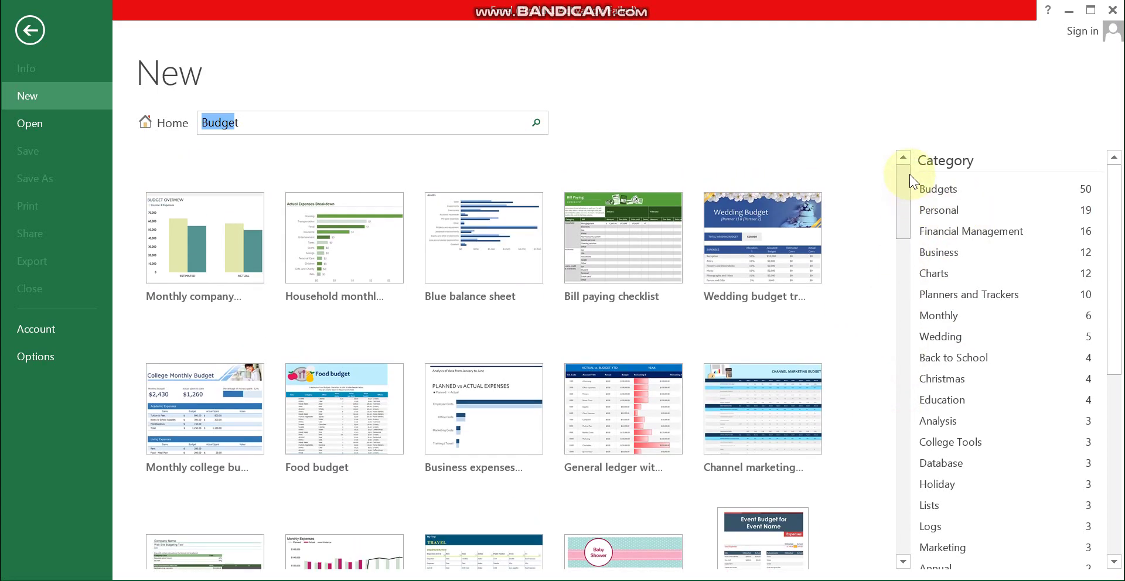
{"action": "left_click", "coordinate": [38, 30]}
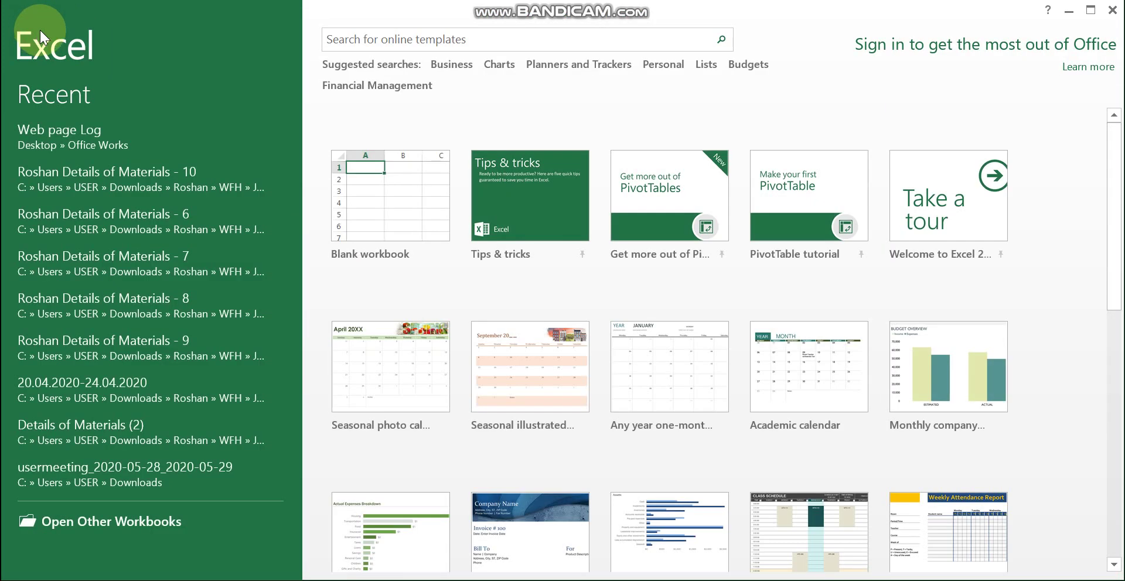
- Create a blank workbook and rename Sheet1 to 'Naf'
{"action": "left_click", "coordinate": [355, 221]}
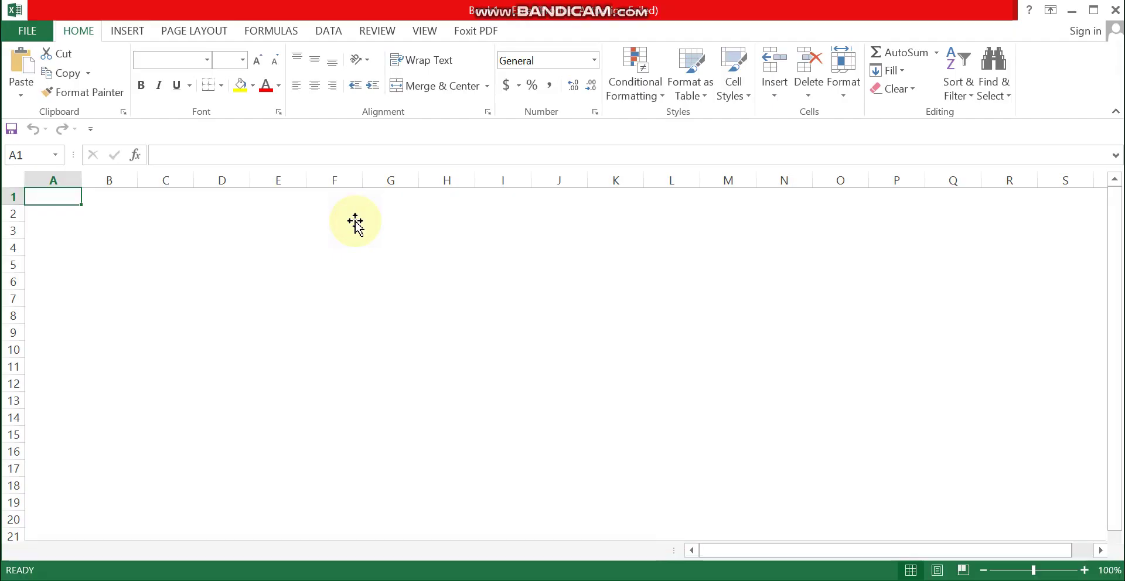
{"action": "left_click", "coordinate": [353, 223]}
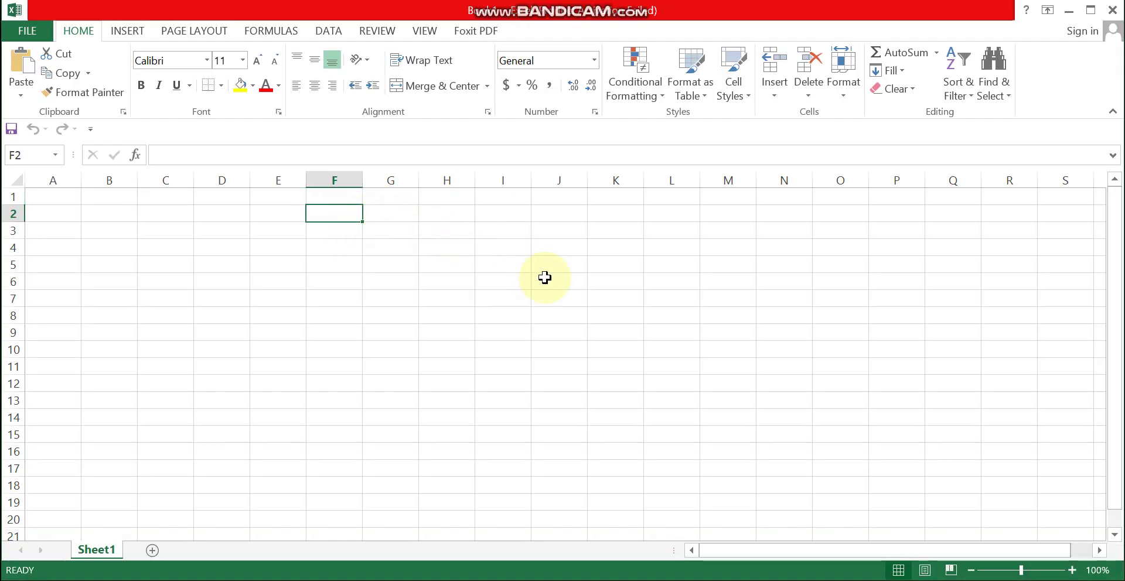
{"action": "right_click", "coordinate": [97, 549]}
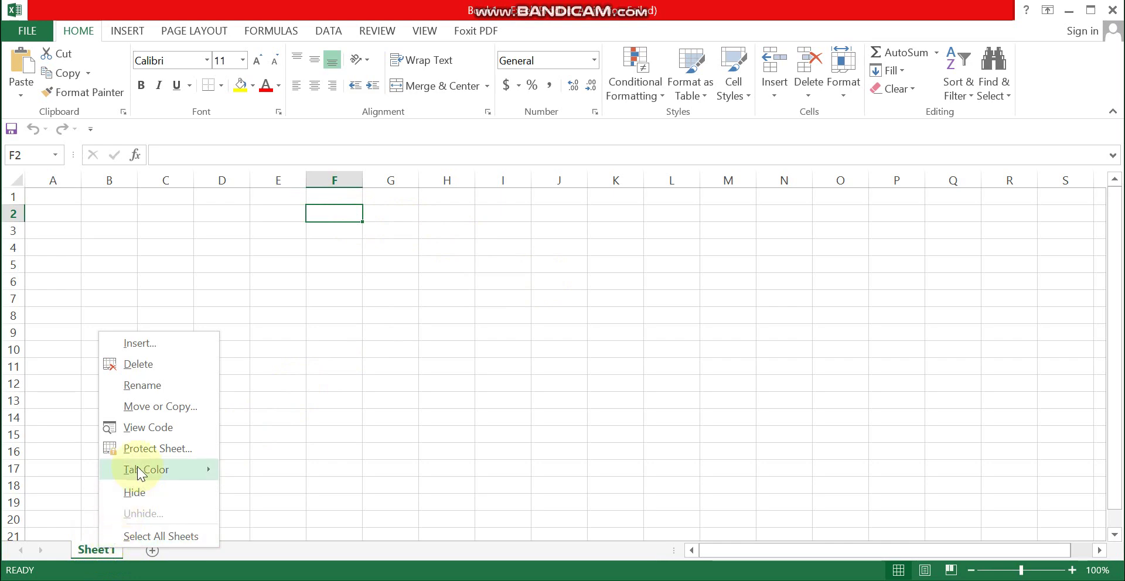
{"action": "left_click", "coordinate": [154, 389]}
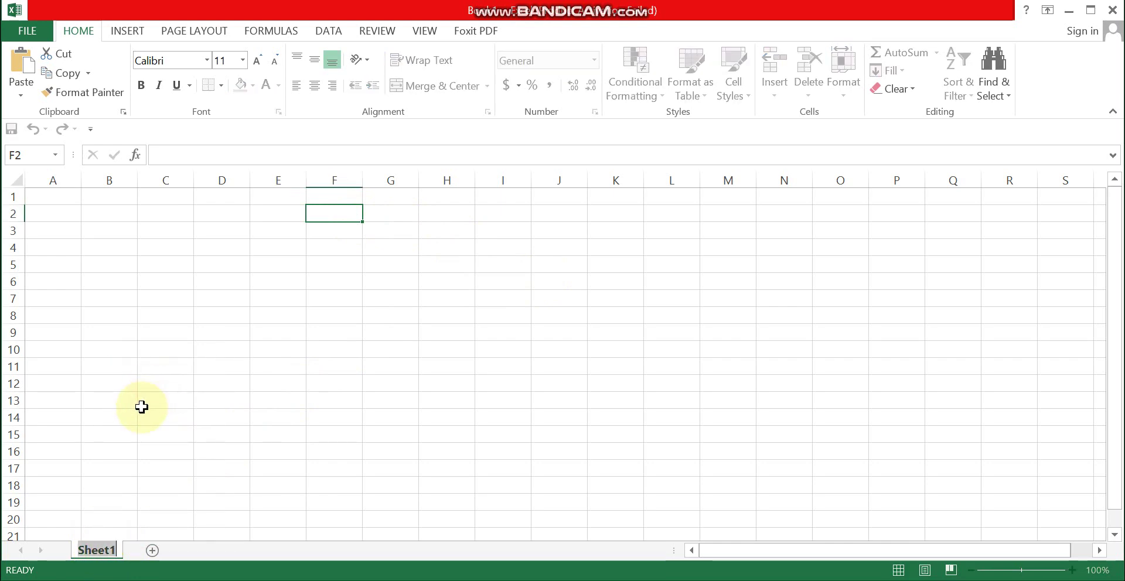
{"action": "type", "text": "Naf"}
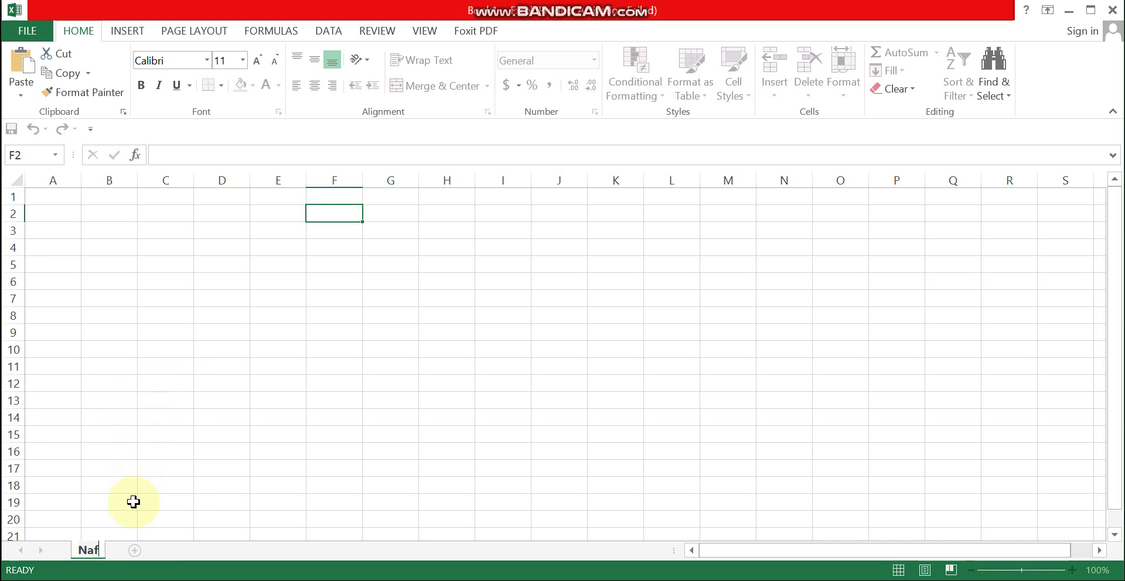
{"action": "key", "text": "Return"}
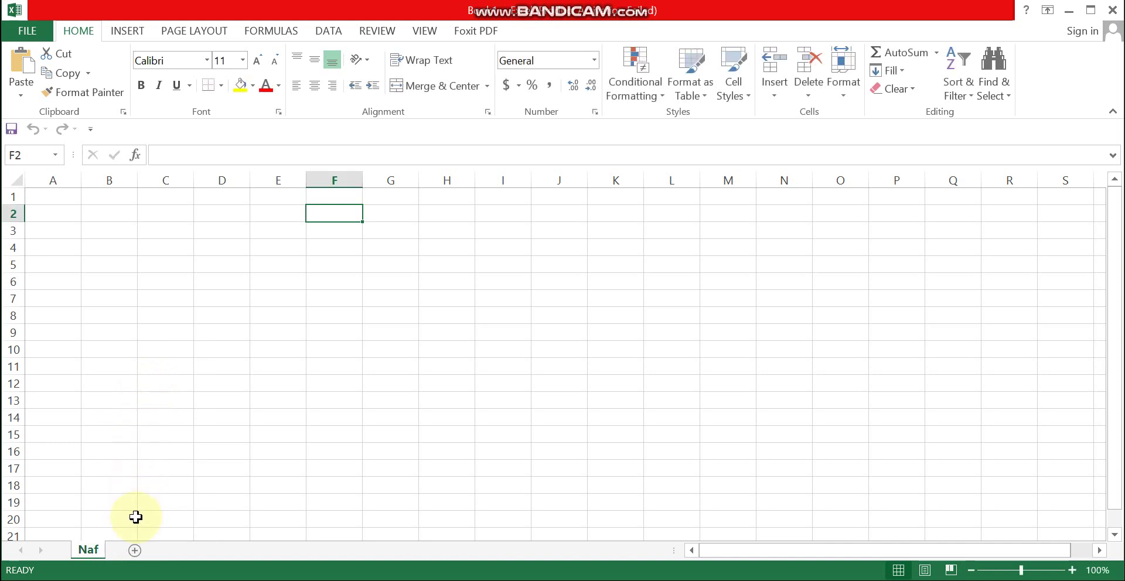
- Add a second sheet and rename it 'Moh'
{"action": "left_click", "coordinate": [134, 551]}
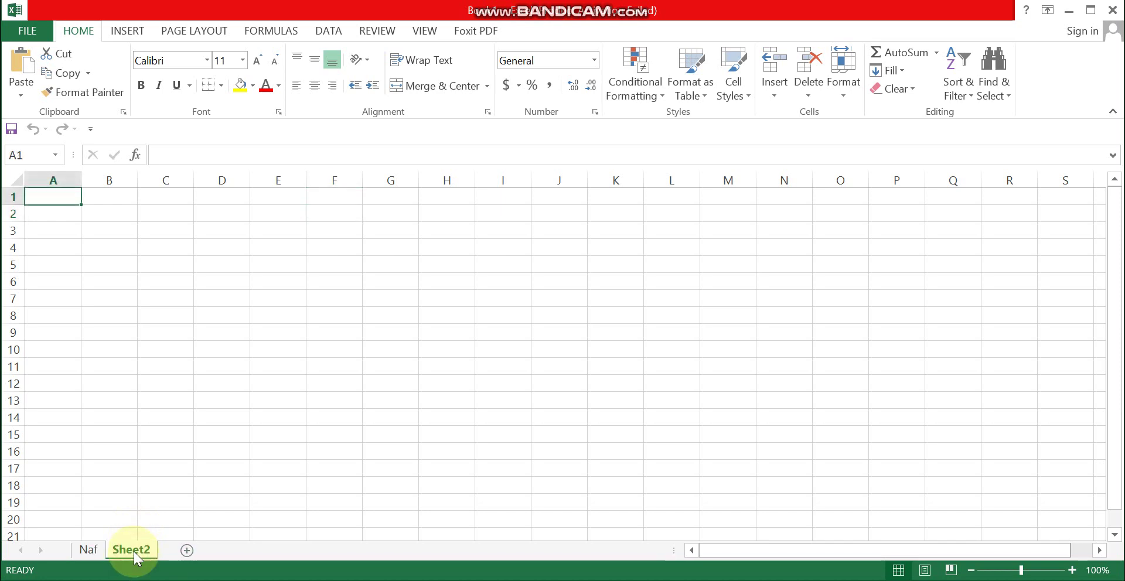
{"action": "right_click", "coordinate": [136, 557]}
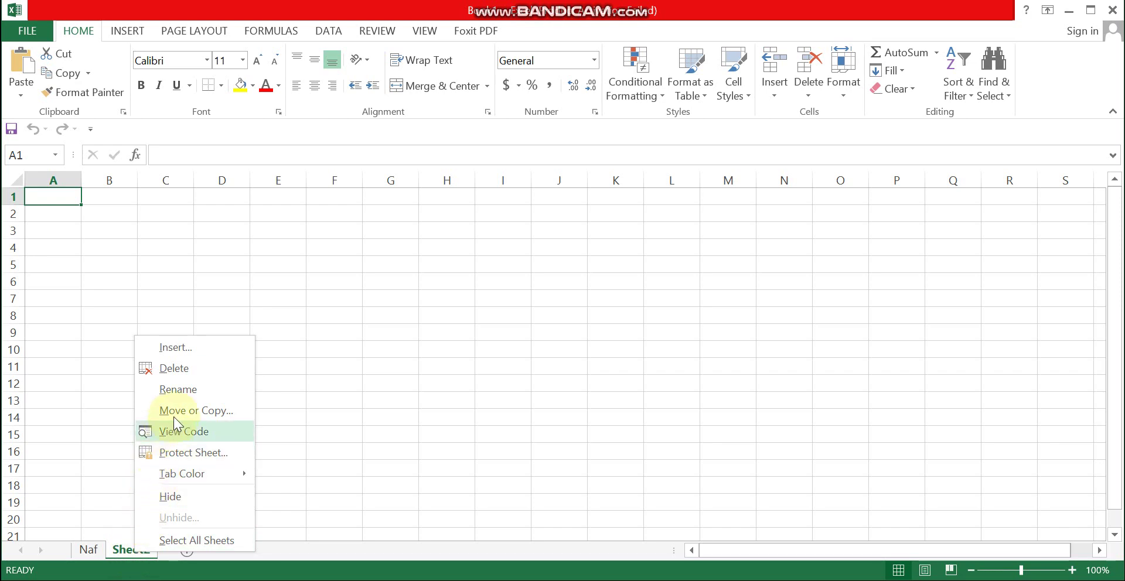
{"action": "left_click", "coordinate": [178, 389]}
{"action": "type", "text": "M"}
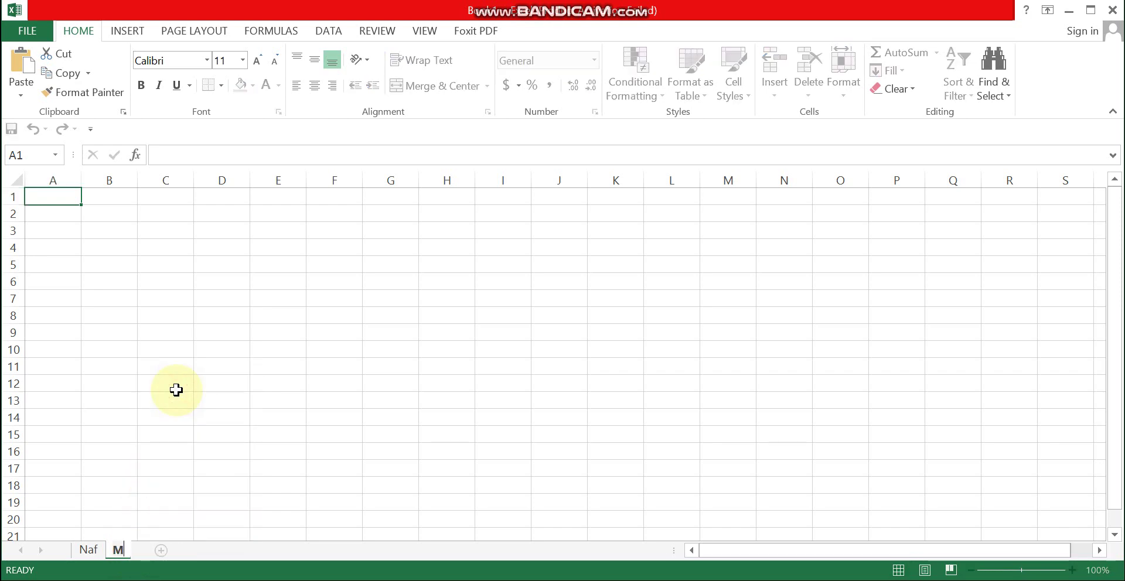
{"action": "type", "text": "oh"}
{"action": "key", "text": "Return"}
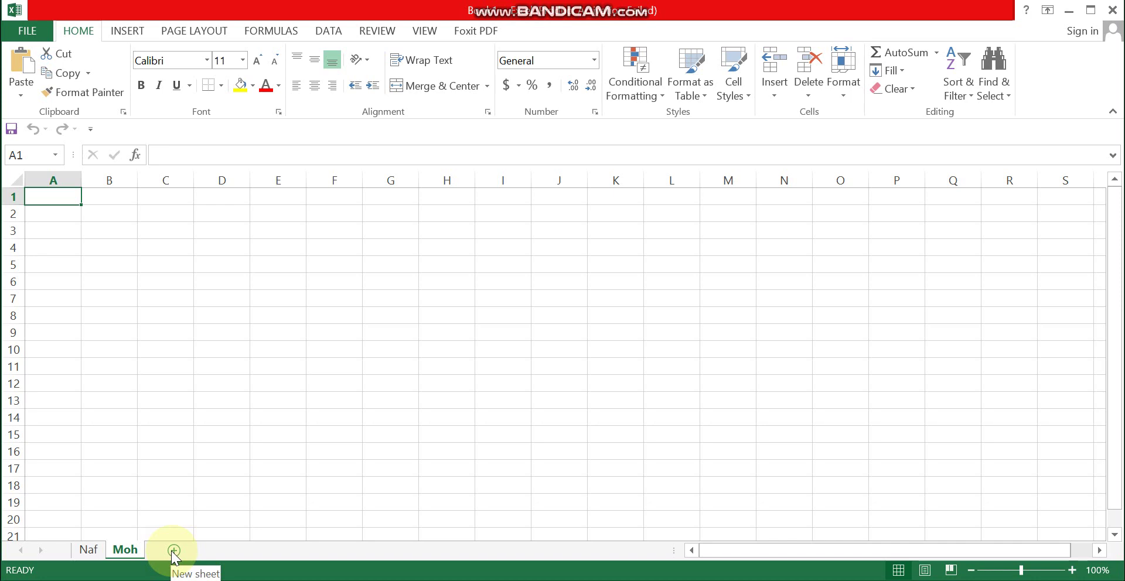
- Add two more sheets and reorder the tabs as Moh, Sheet4, Naf, Sheet3
{"action": "left_click", "coordinate": [173, 551]}
{"action": "left_click", "coordinate": [224, 551]}
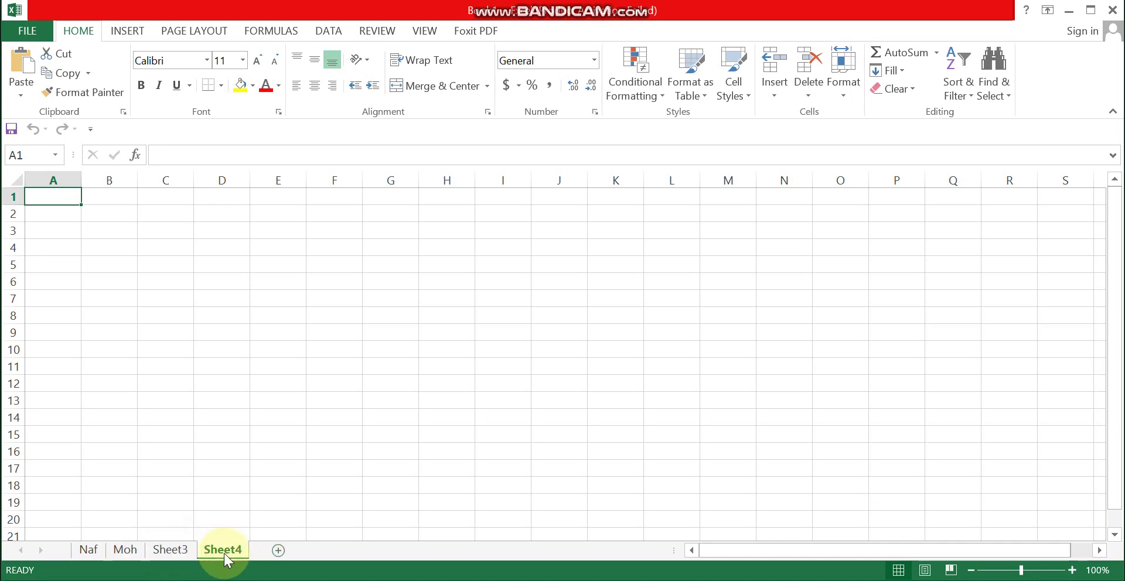
{"action": "mouse_move", "coordinate": [219, 544]}
{"action": "left_mouse_down"}
{"action": "mouse_move", "coordinate": [144, 547]}
{"action": "mouse_move", "coordinate": [147, 538]}
{"action": "left_mouse_up"}
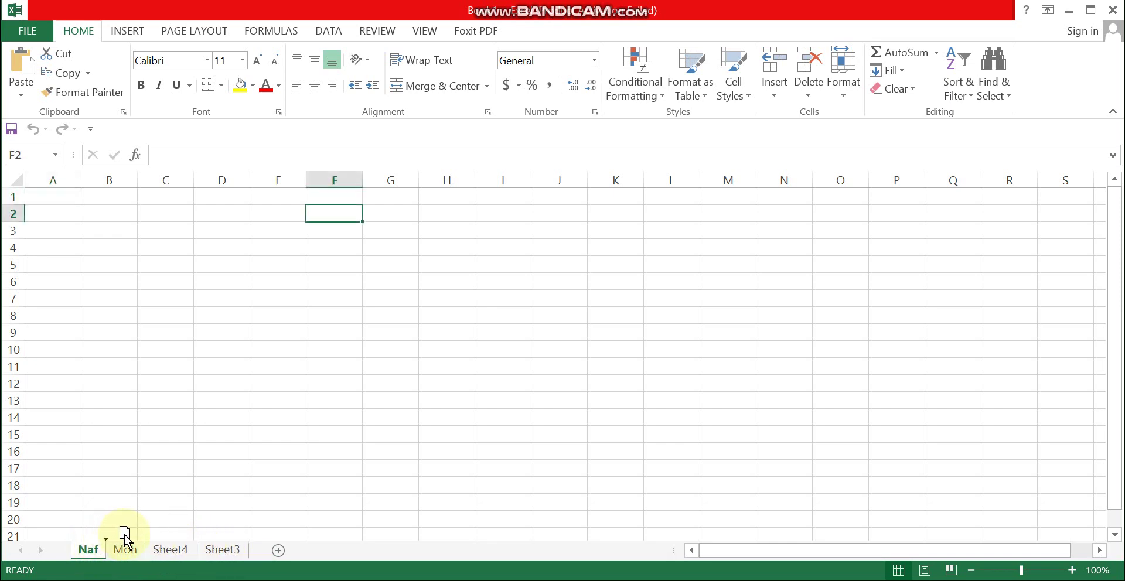
{"action": "left_click_drag", "start_coordinate": [147, 538], "coordinate": [203, 536]}
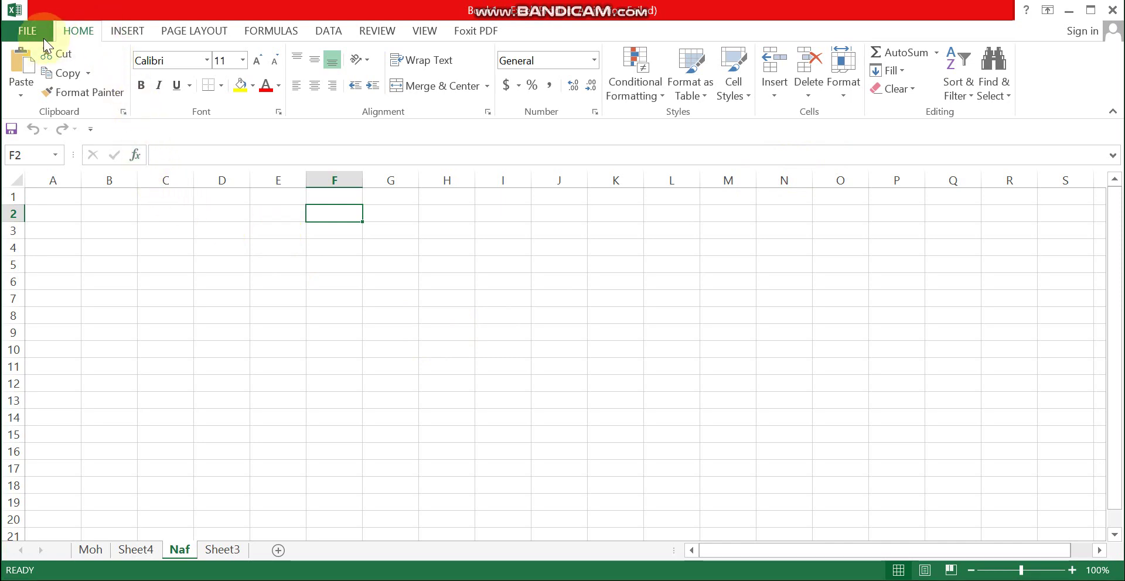
{"action": "left_click", "coordinate": [24, 33]}
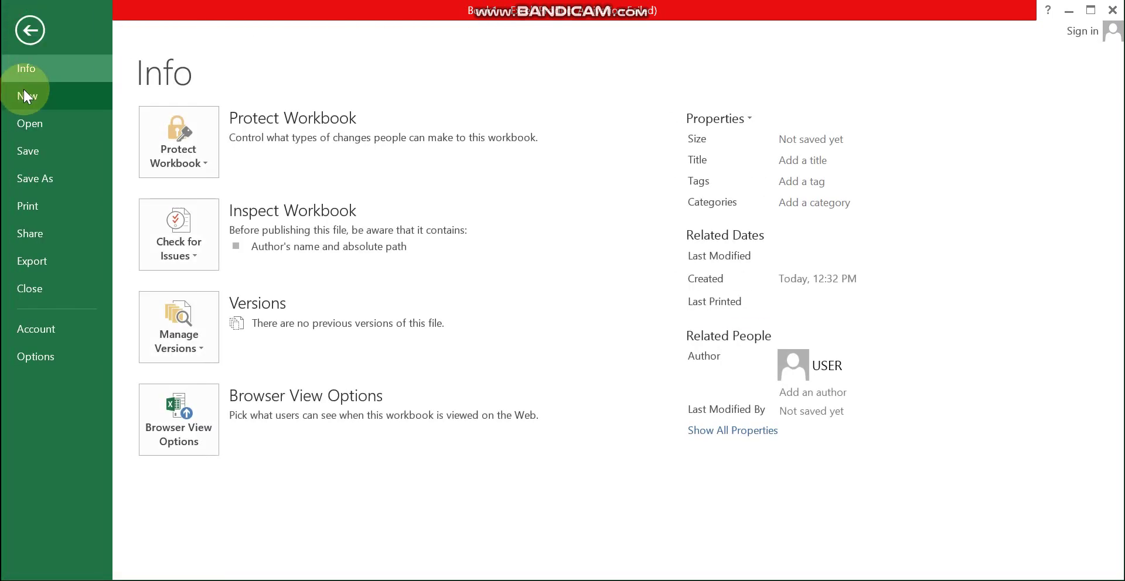
{"action": "left_click", "coordinate": [25, 68]}
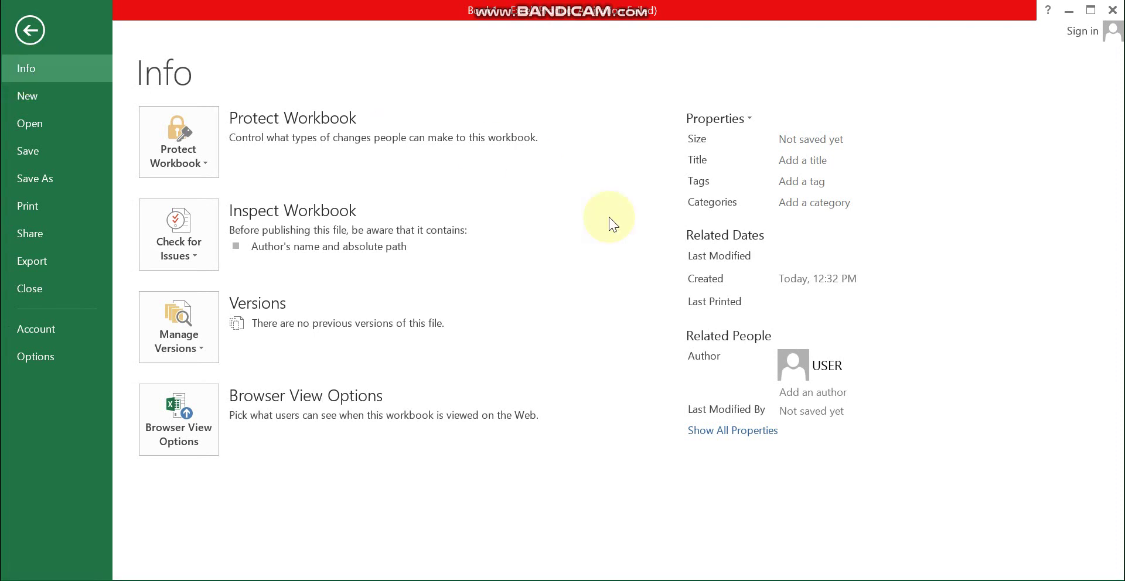
{"action": "left_click", "coordinate": [24, 99]}
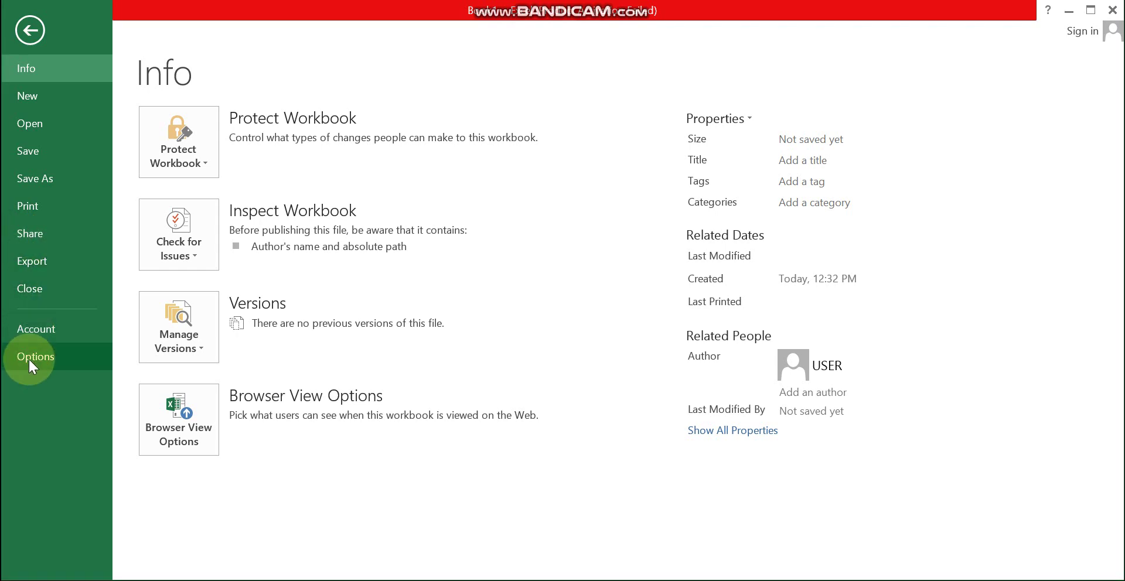
{"action": "left_click", "coordinate": [32, 38]}
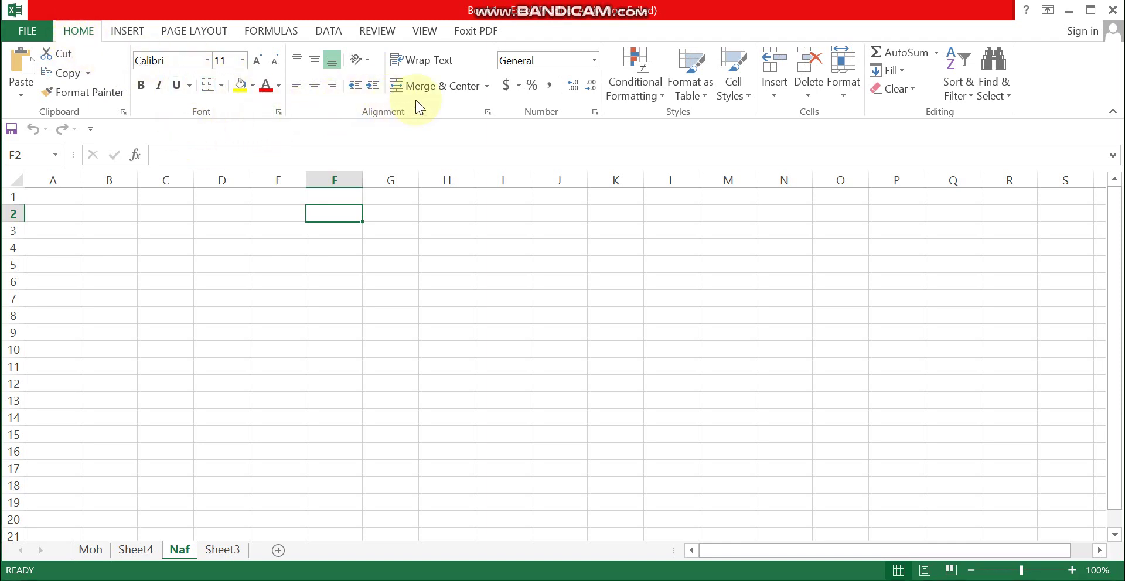
- Look through the number format list without changing it, then show the Insert ribbon tools
{"action": "left_click", "coordinate": [592, 61]}
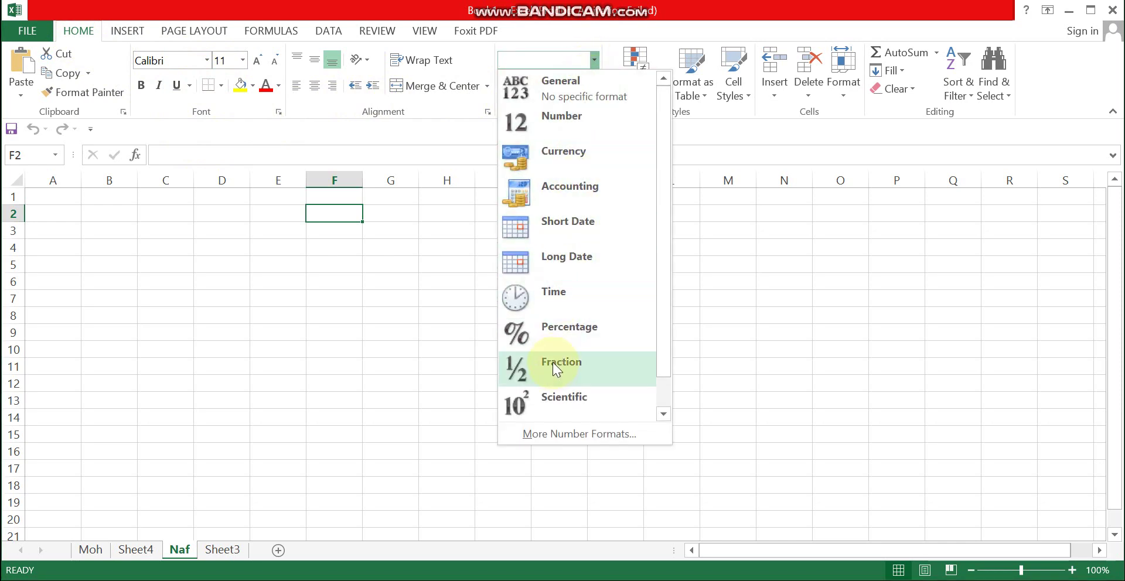
{"action": "left_click", "coordinate": [594, 61]}
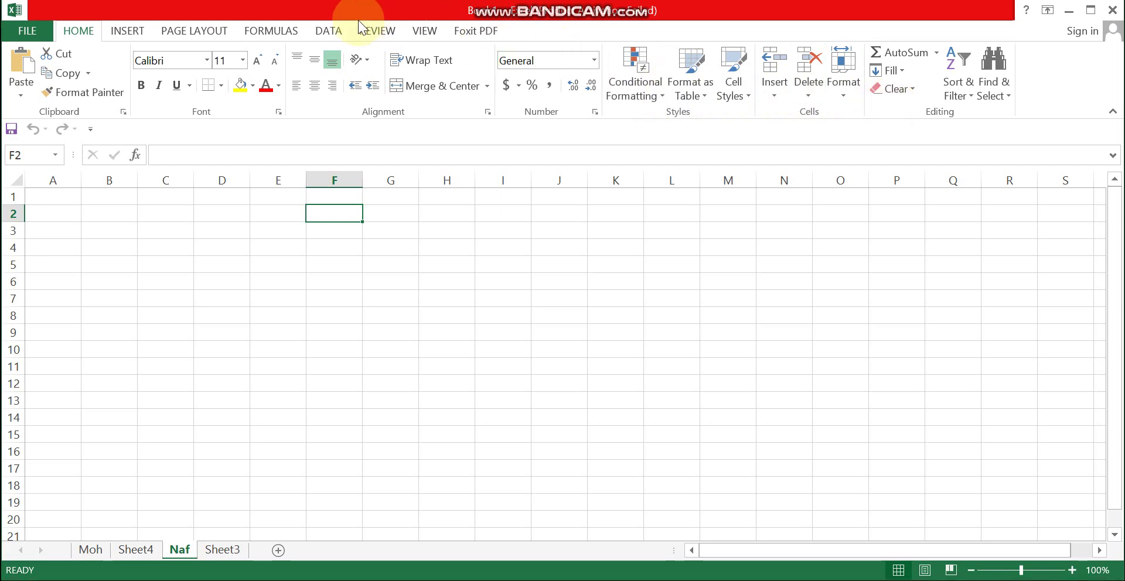
{"action": "left_click", "coordinate": [128, 31]}
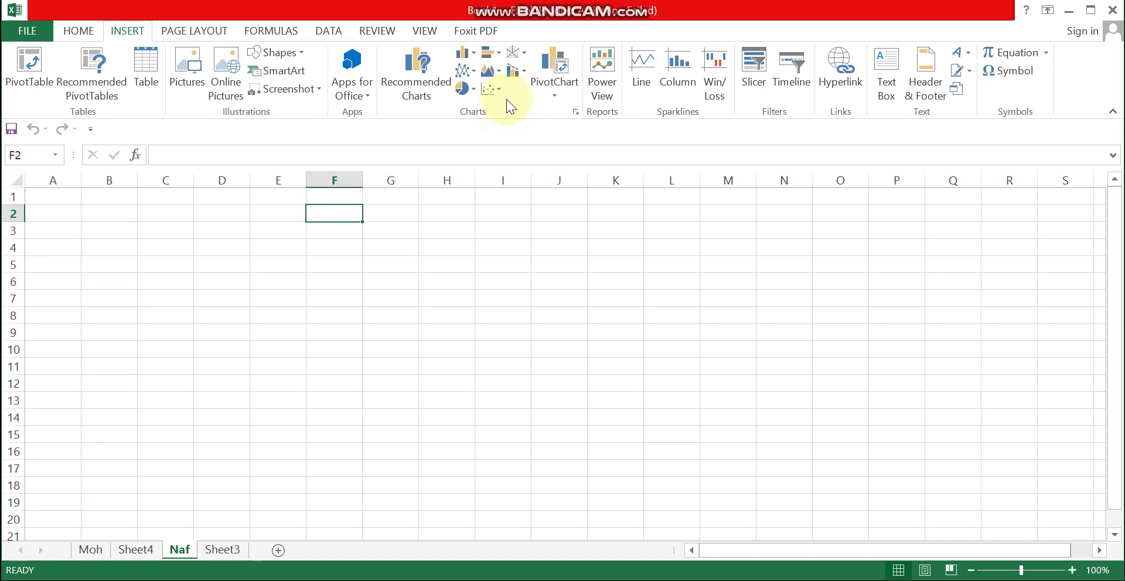
- Tour the Page Layout, Formulas, Data, Review, View and Foxit PDF tabs, ending on Home
{"action": "left_click", "coordinate": [184, 34]}
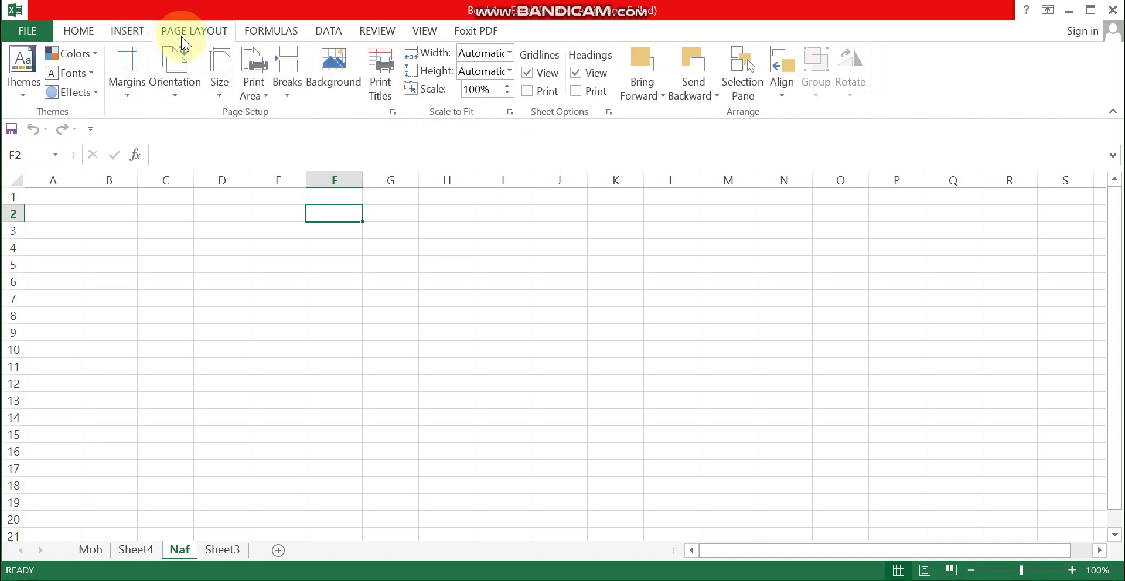
{"action": "left_click", "coordinate": [252, 33]}
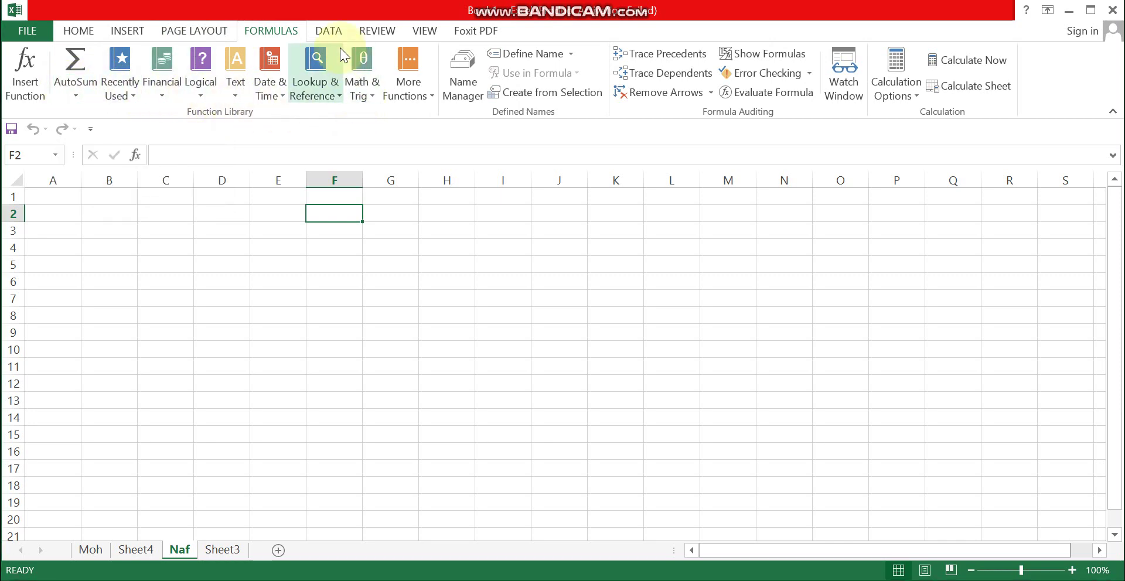
{"action": "left_click", "coordinate": [330, 30]}
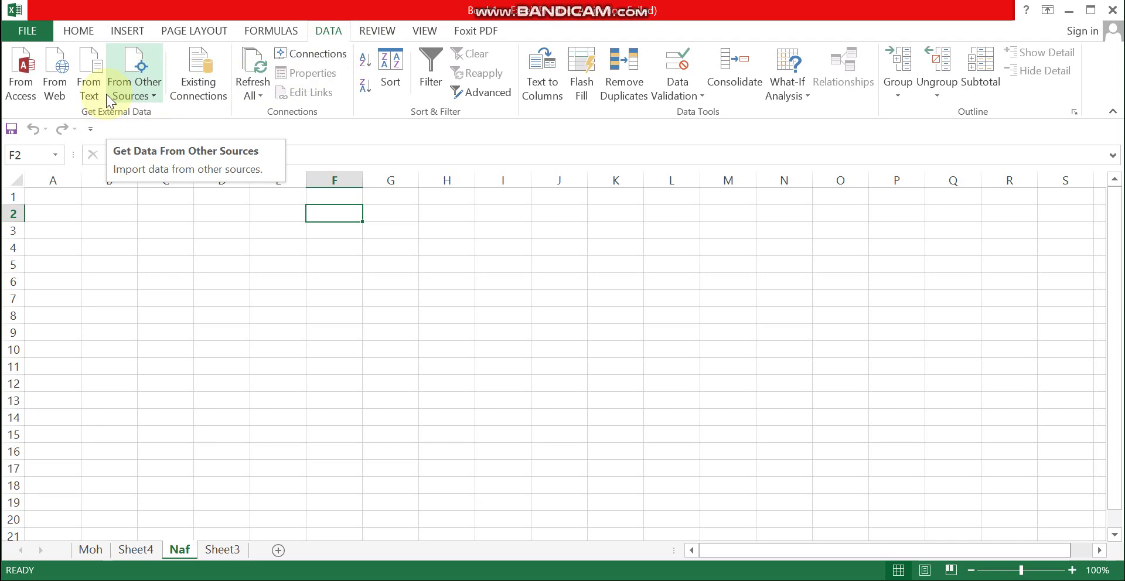
{"action": "left_click", "coordinate": [355, 32]}
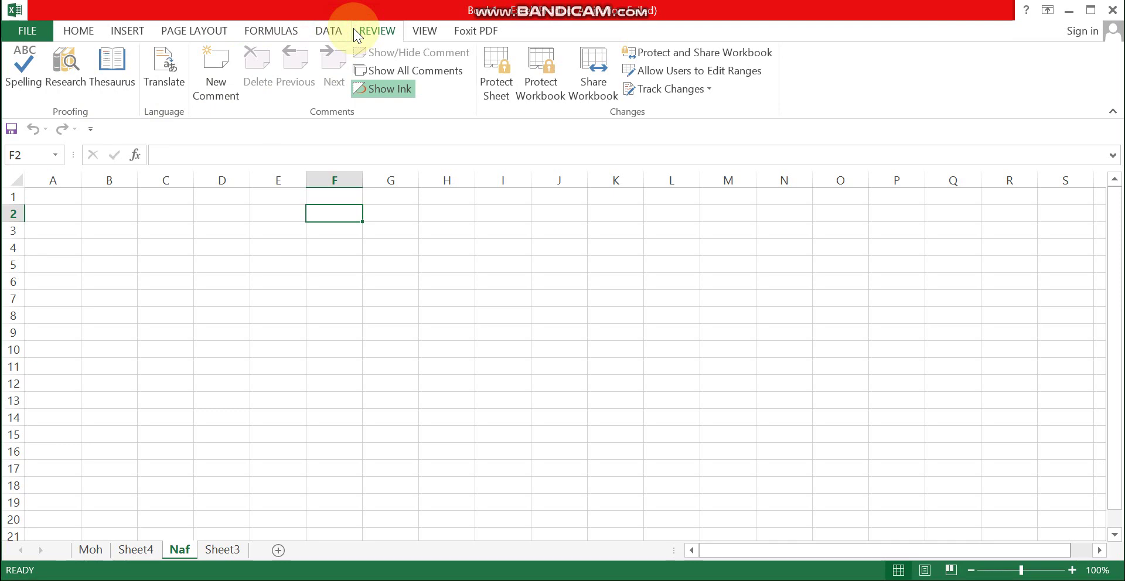
{"action": "left_click", "coordinate": [430, 30]}
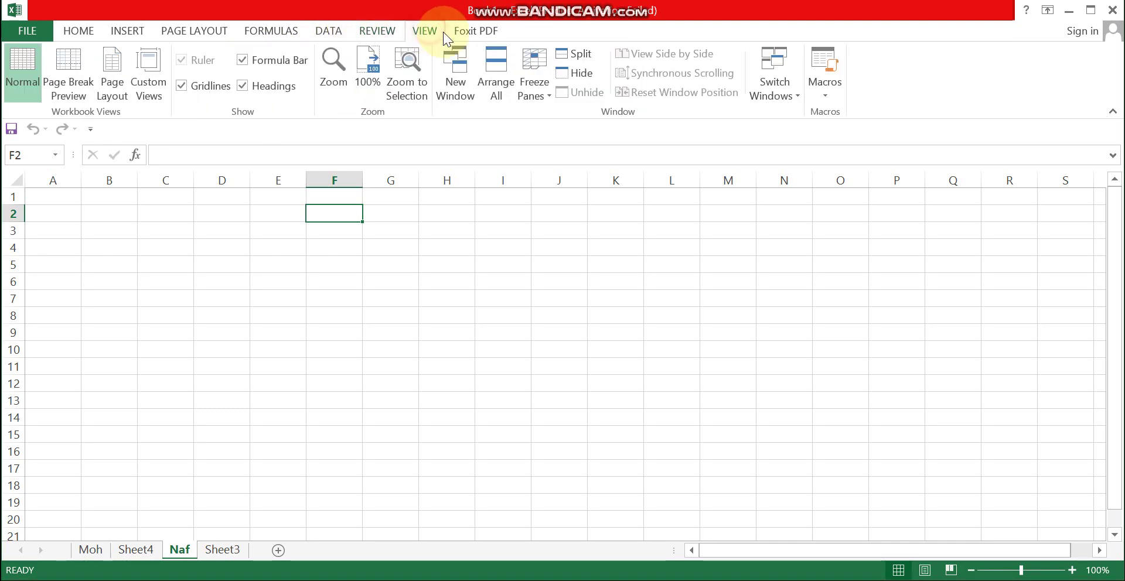
{"action": "left_click", "coordinate": [476, 30]}
{"action": "left_click", "coordinate": [79, 30]}
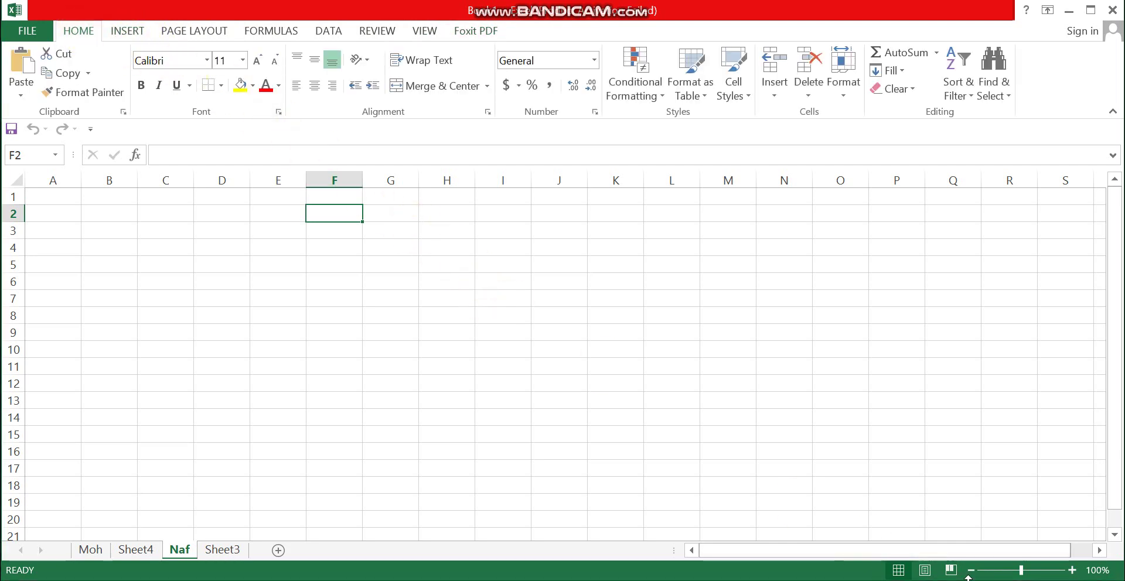
{"action": "left_click", "coordinate": [1072, 570]}
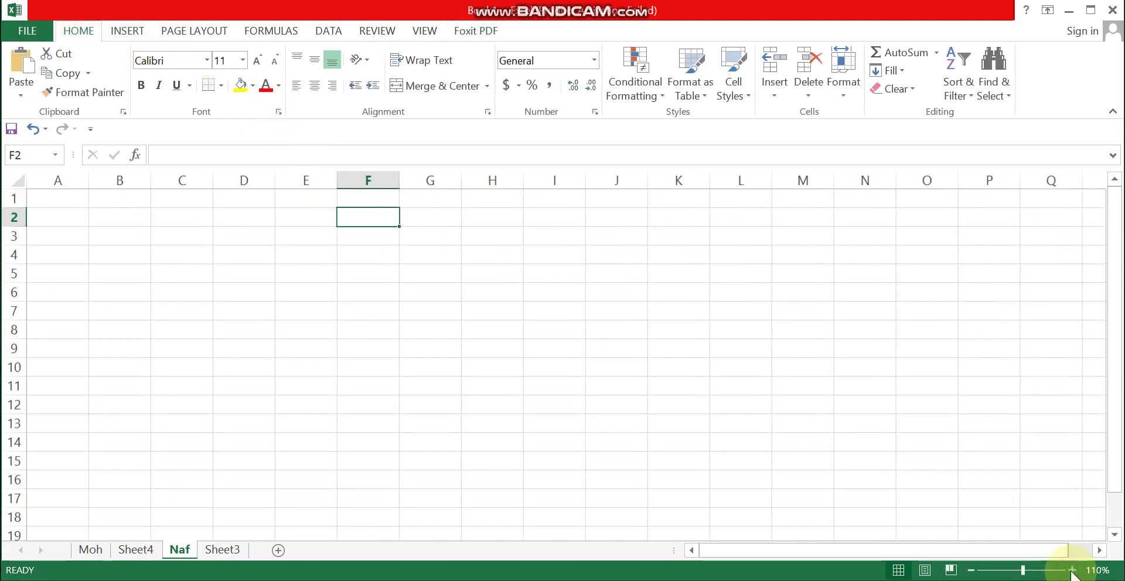
{"action": "left_click_drag", "start_coordinate": [1022, 570], "coordinate": [1021, 570]}
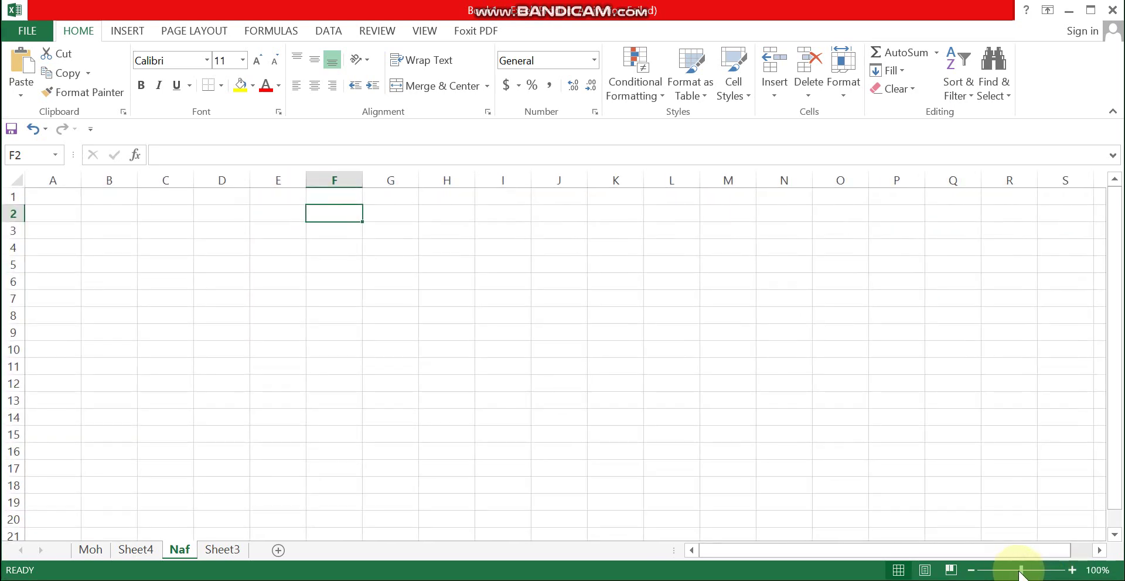
{"action": "left_click", "coordinate": [45, 181]}
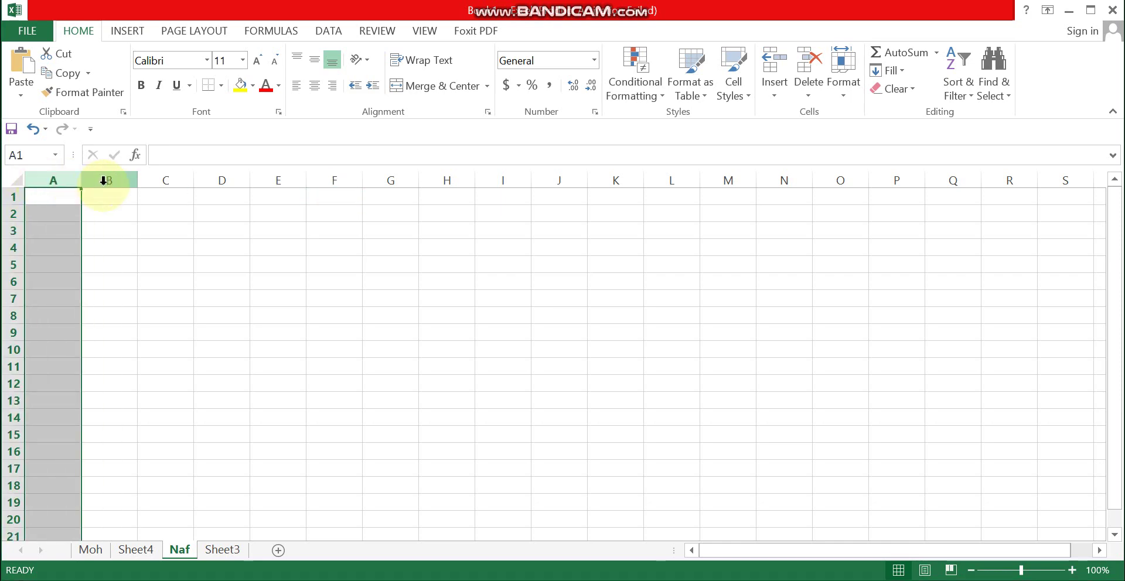
{"action": "left_click", "coordinate": [14, 198]}
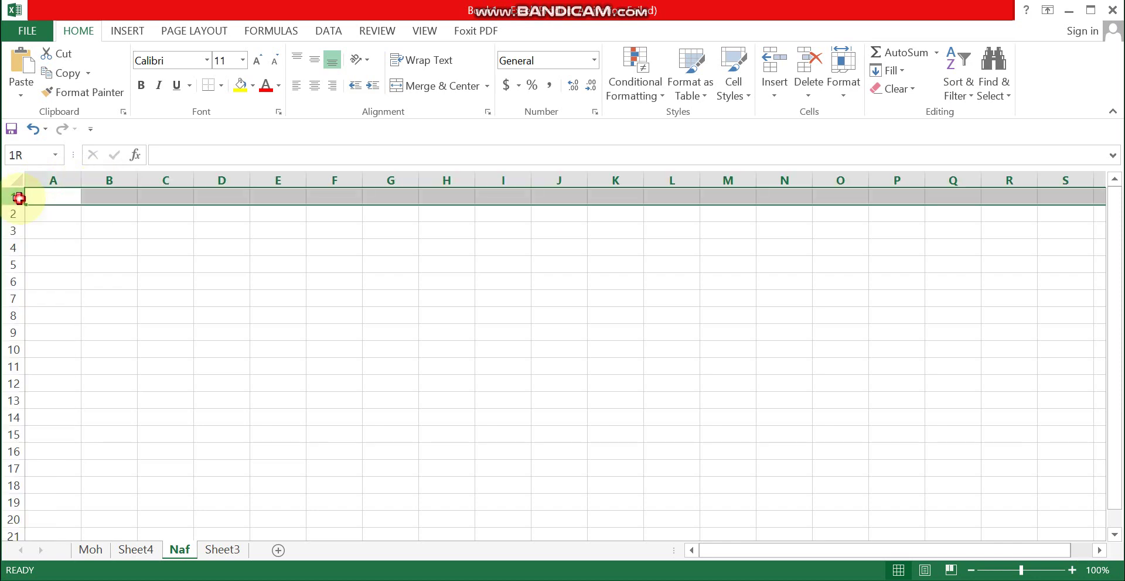
{"action": "left_click", "coordinate": [13, 213]}
{"action": "left_click", "coordinate": [8, 231]}
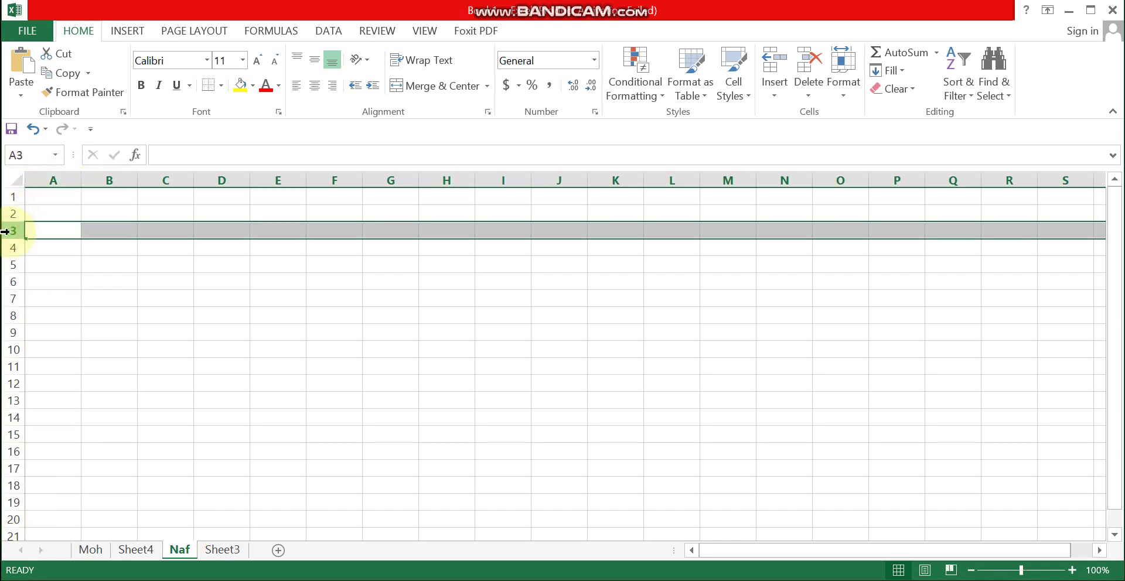
{"action": "left_click", "coordinate": [164, 213]}
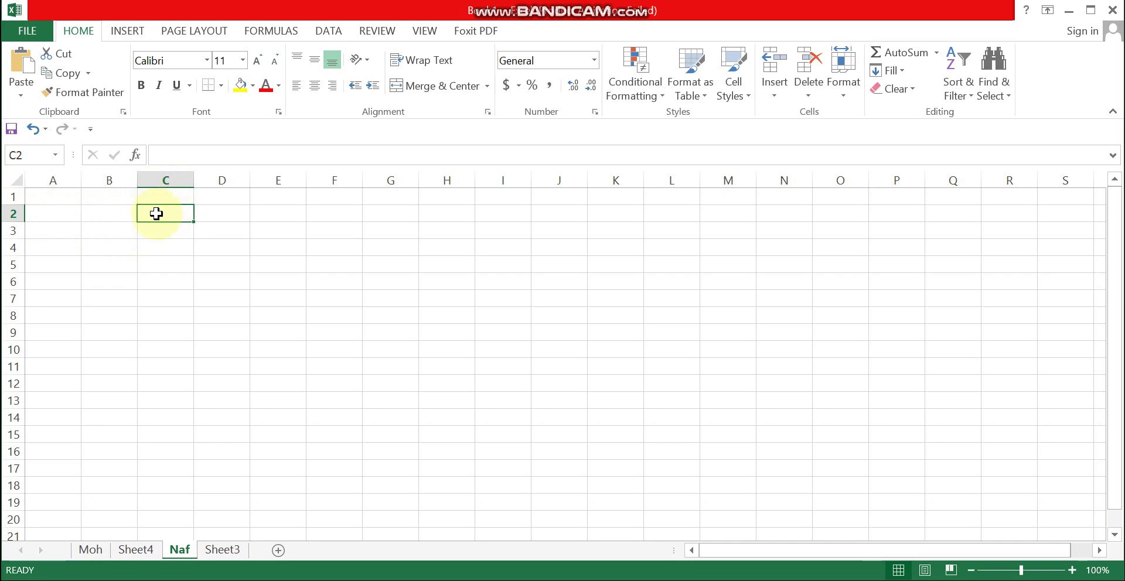
{"action": "left_click", "coordinate": [15, 154]}
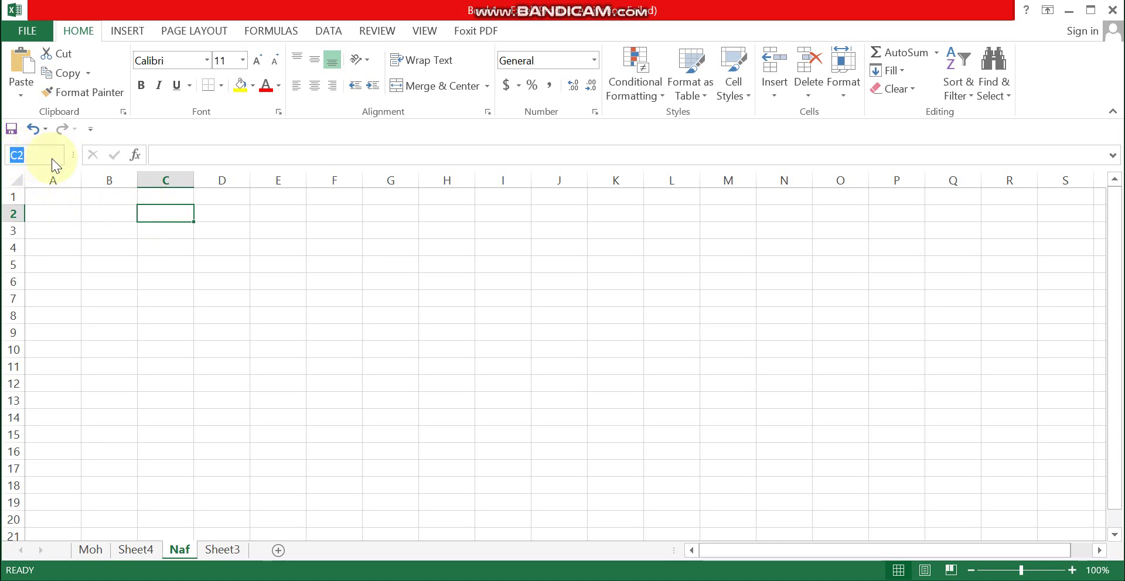
{"action": "left_click", "coordinate": [290, 249]}
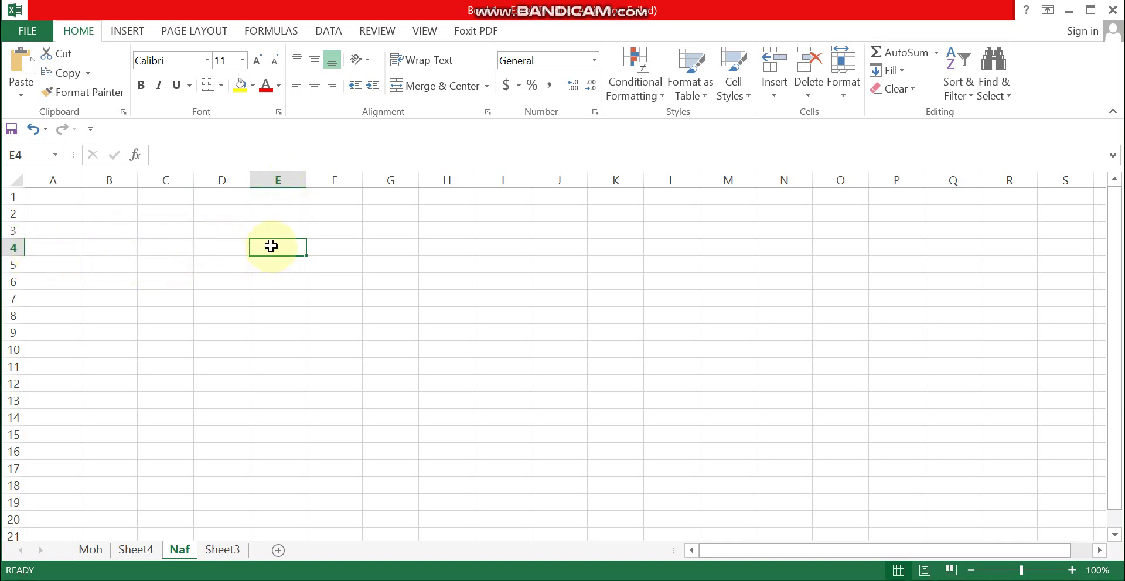
- Enter the text 'jhscjkhskjhfjwhfw' in cell E4
{"action": "left_click", "coordinate": [44, 154]}
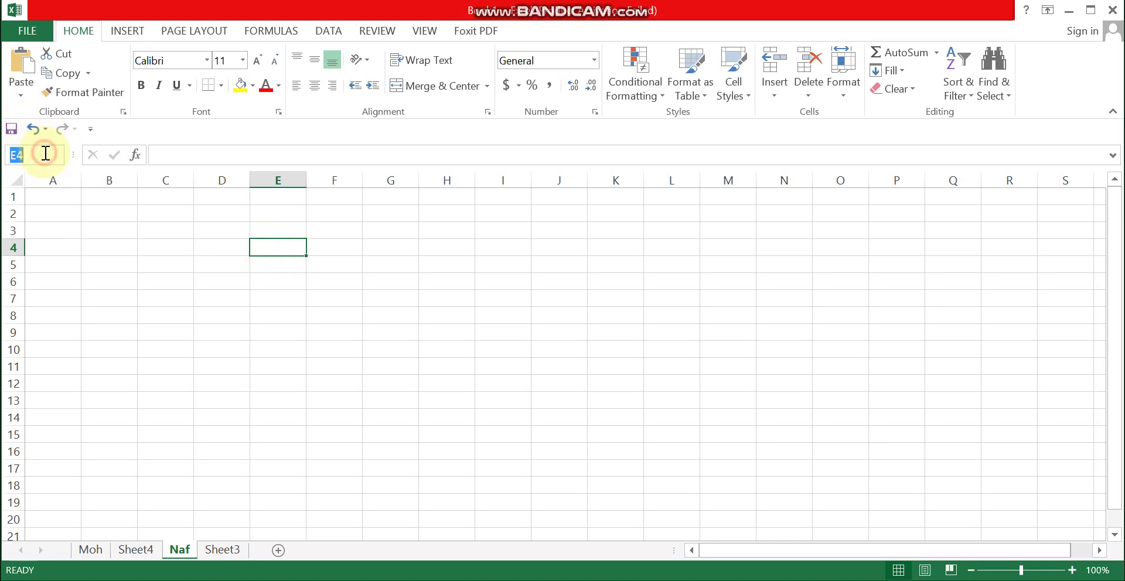
{"action": "left_click", "coordinate": [293, 252]}
{"action": "type", "text": "jhscjkhs"}
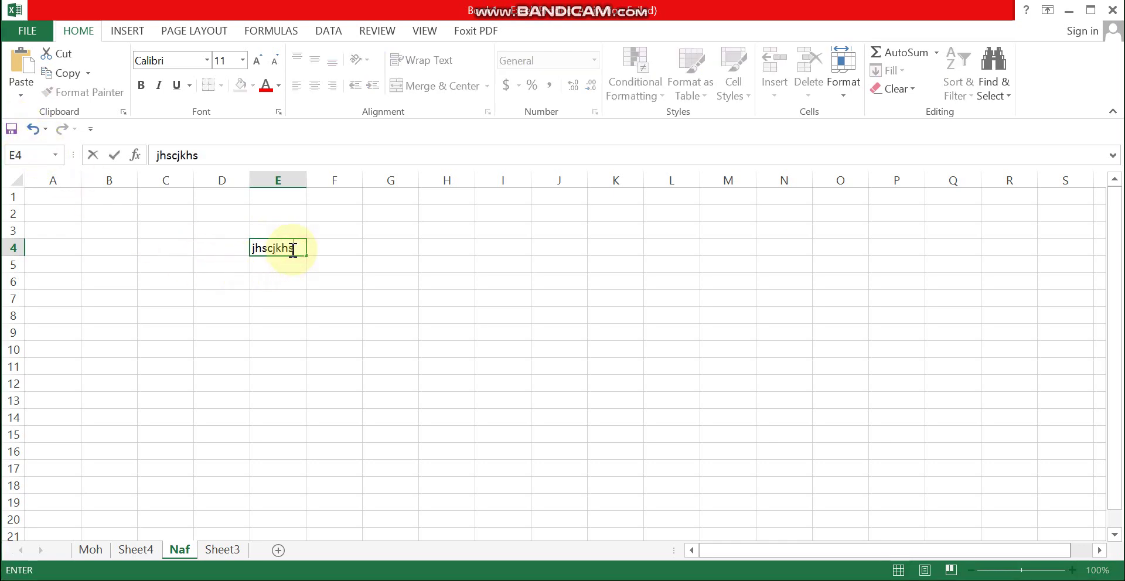
{"action": "left_click", "coordinate": [223, 153]}
{"action": "type", "text": "kjhfjwh"}
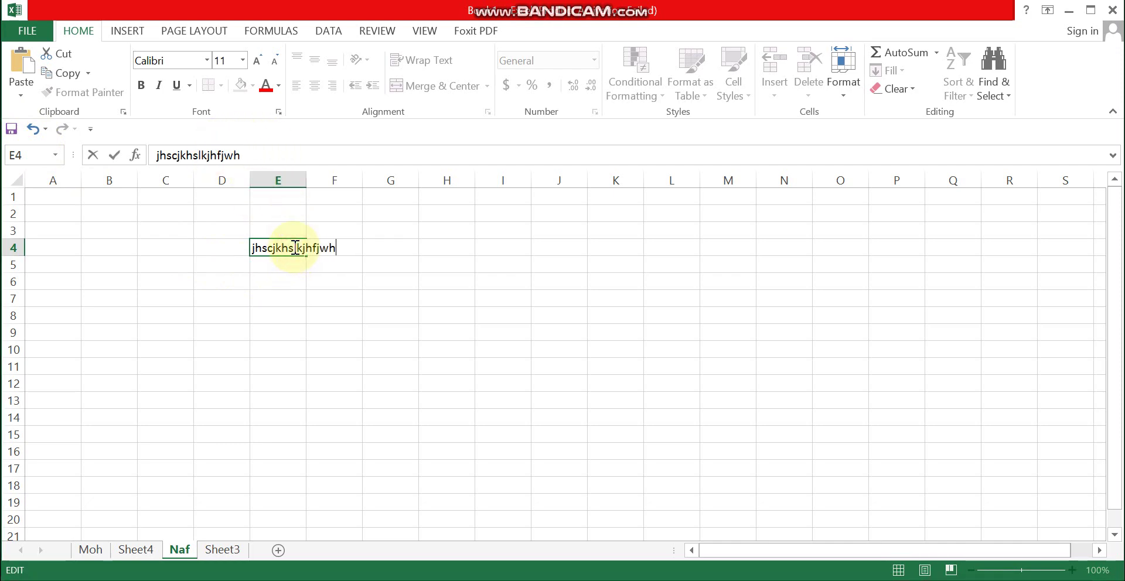
{"action": "type", "text": "fw"}
{"action": "key", "text": "Return"}
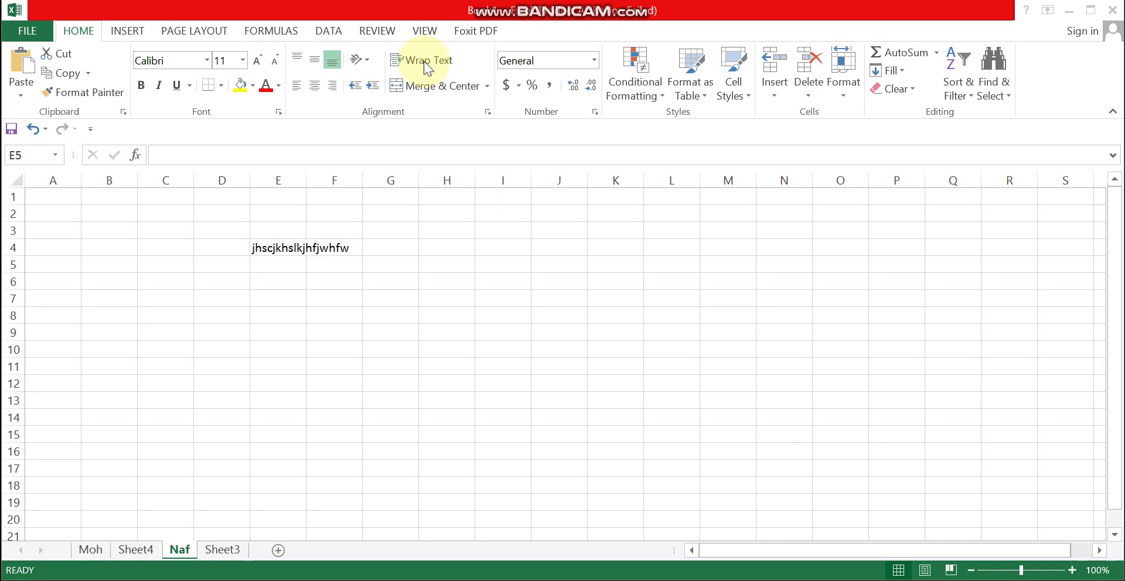
- Turn on Wrap Text for E4 and append 'ijfkisdjfipssdipfj' to its contents
{"action": "left_click", "coordinate": [267, 247]}
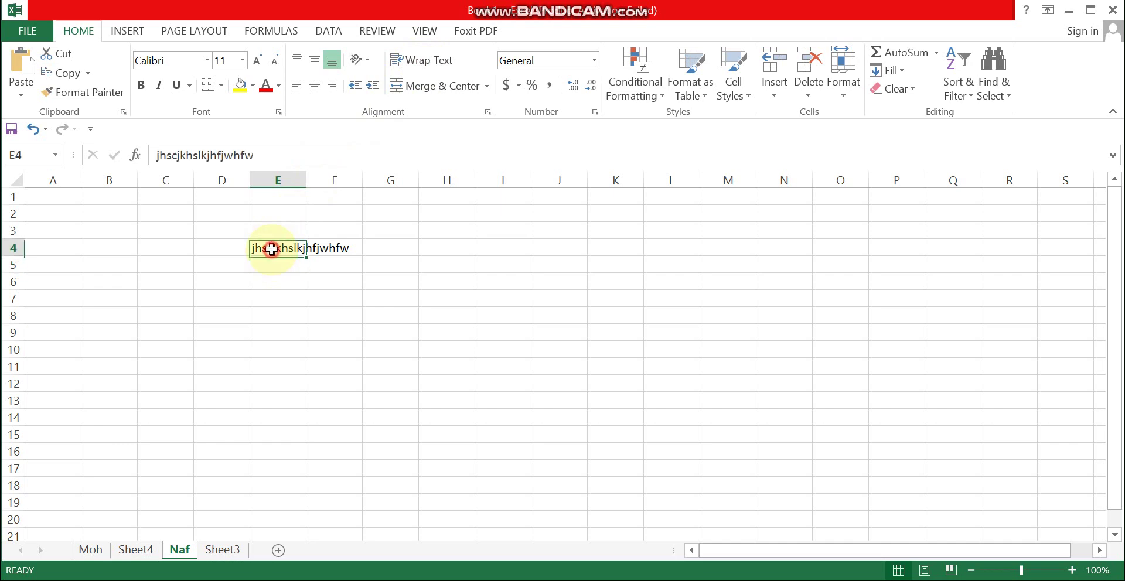
{"action": "left_click", "coordinate": [418, 61]}
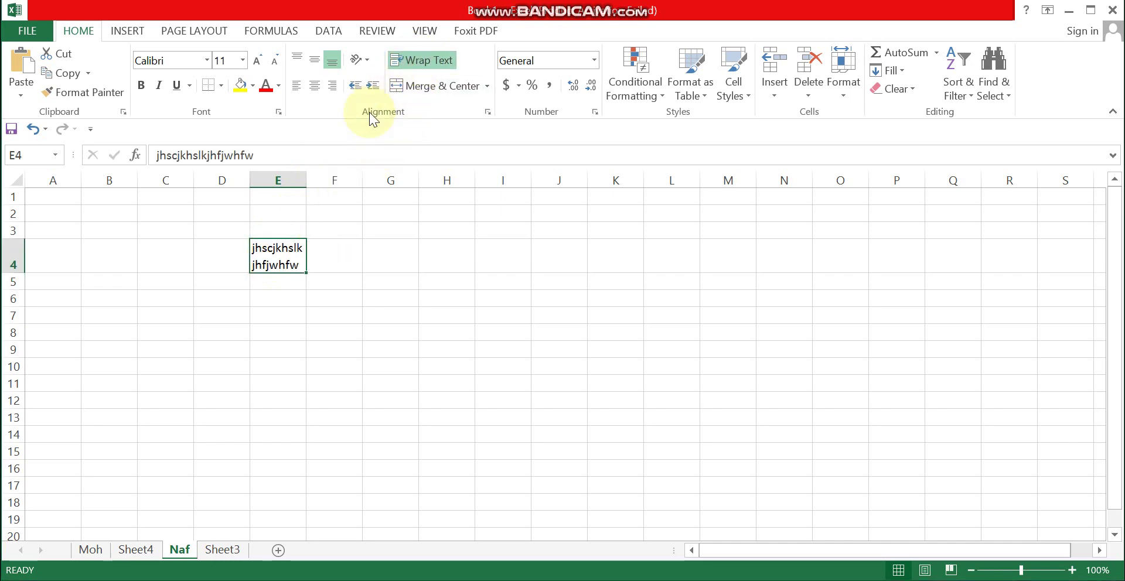
{"action": "double_click", "coordinate": [295, 255]}
{"action": "type", "text": "ijfkisd"}
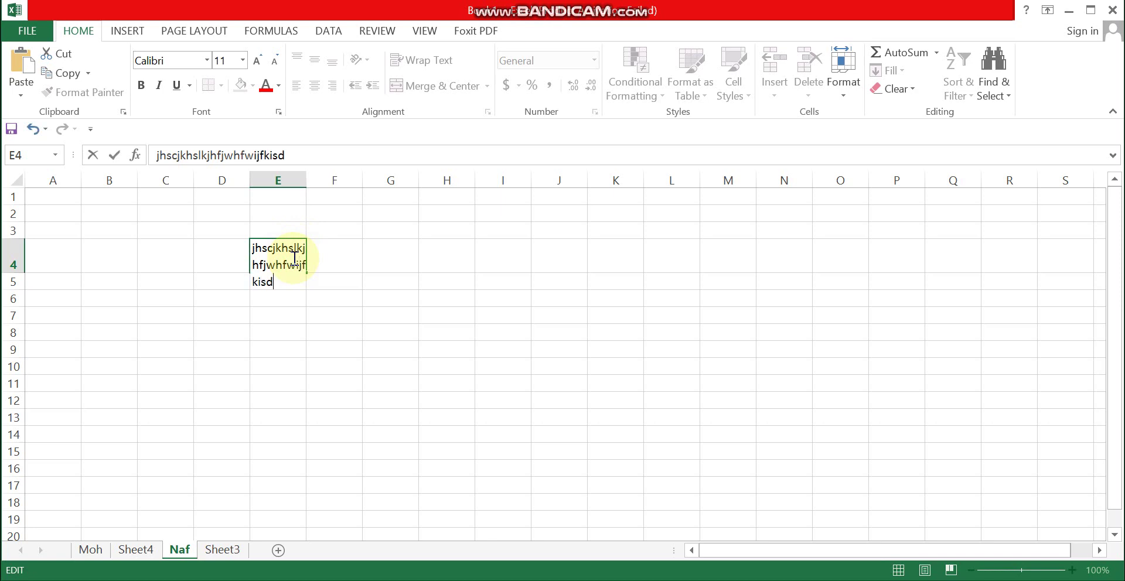
{"action": "type", "text": "jfipssdipfj"}
{"action": "key", "text": "Return"}
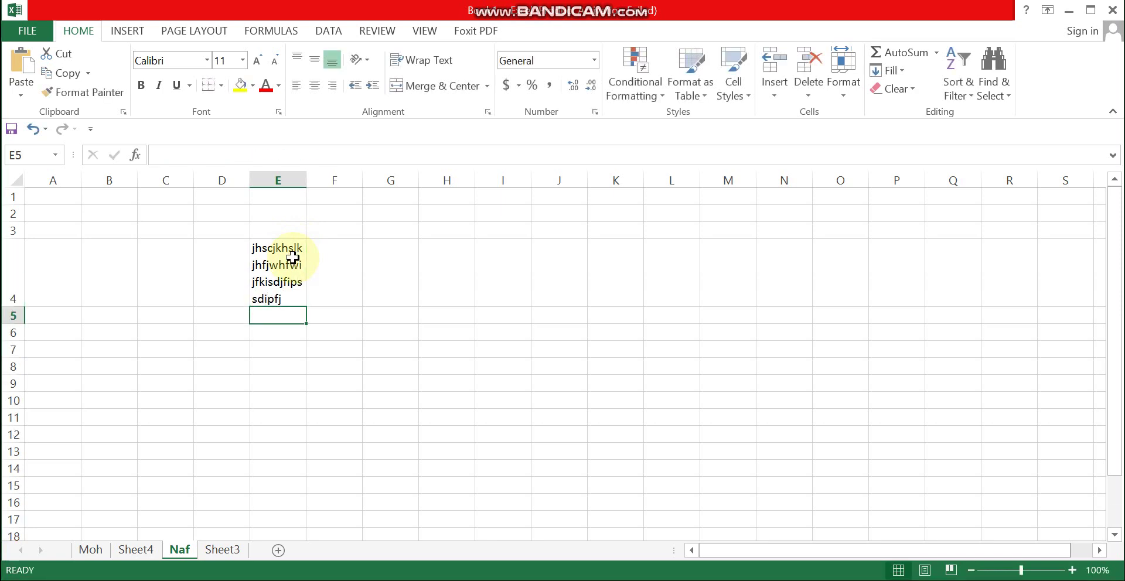
{"action": "left_click", "coordinate": [351, 354]}
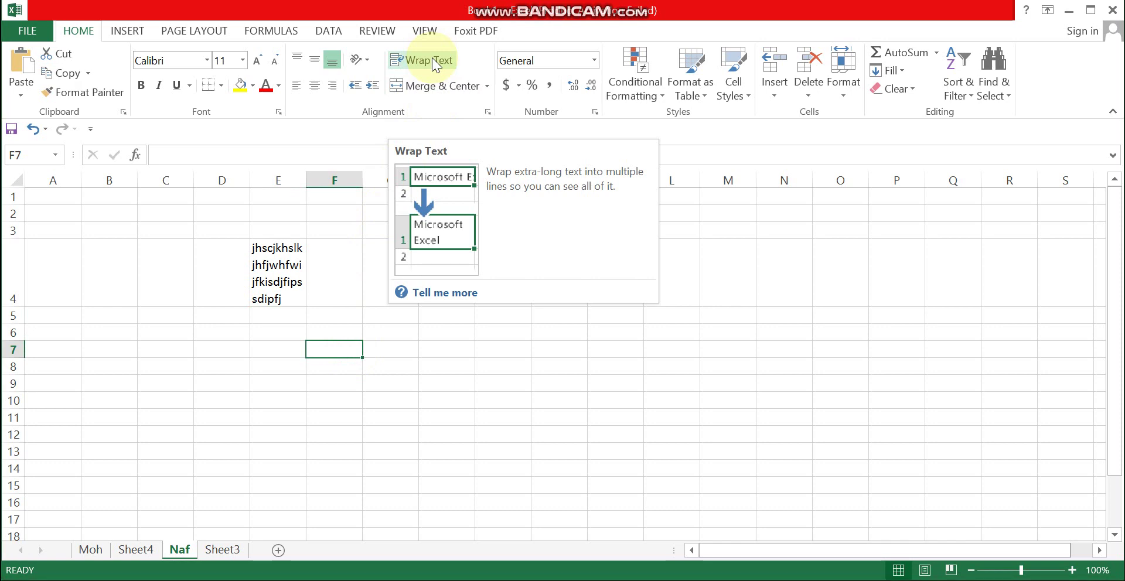
- Wrap text in F7 and enter 'sjhfsjdhjfcsdhfjlshjlfhsdljfhsdljhfjlsd' there
{"action": "left_click", "coordinate": [431, 57]}
{"action": "type", "text": "sjhfsjdhjfcsdh"}
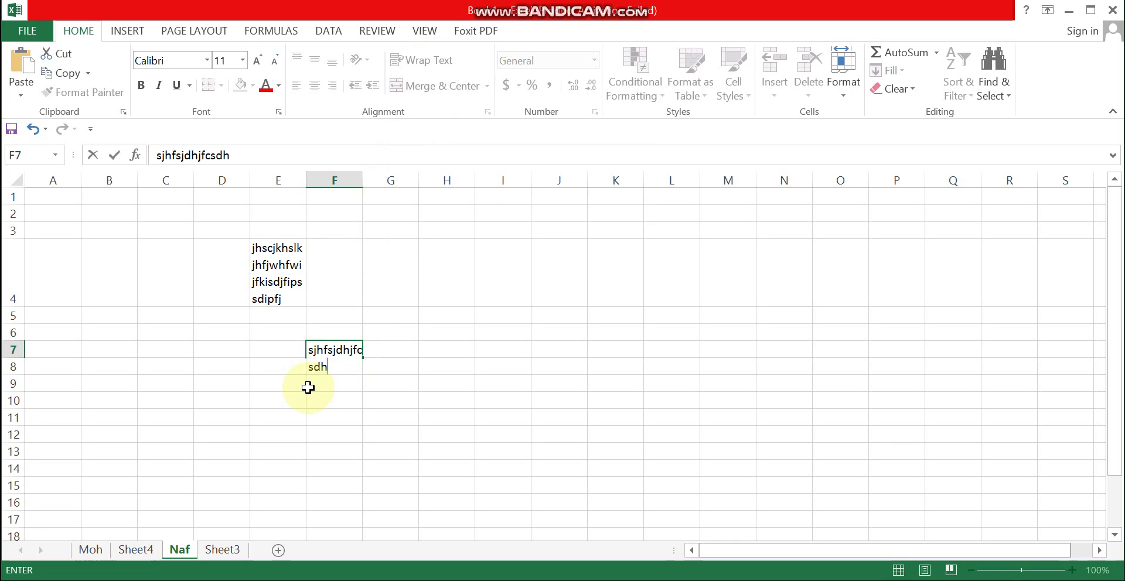
{"action": "type", "text": "fjlshjlfhsdljfhsdljhfjlsd"}
{"action": "key", "text": "Return"}
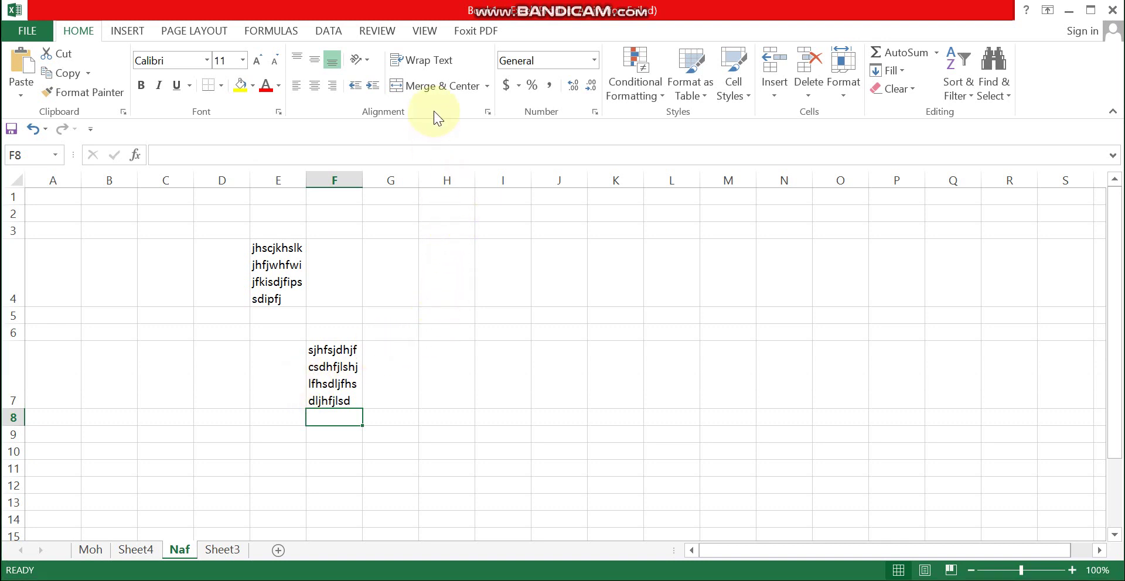
- Select H2:I3 and apply Merge & Center
{"action": "left_click", "coordinate": [449, 215]}
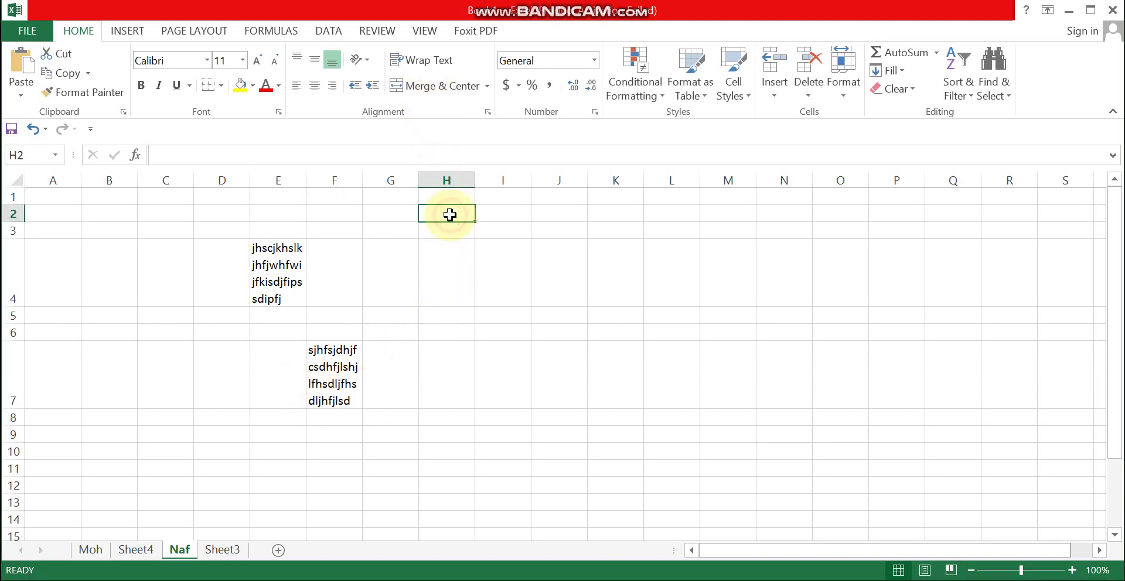
{"action": "left_click_drag", "start_coordinate": [449, 215], "coordinate": [499, 234]}
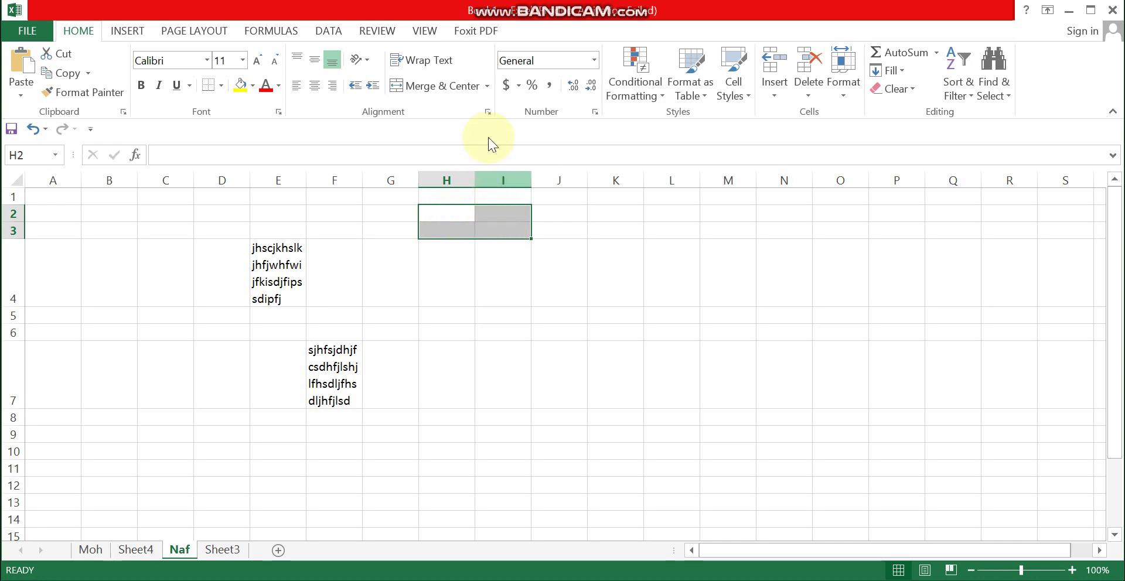
{"action": "left_click", "coordinate": [490, 89]}
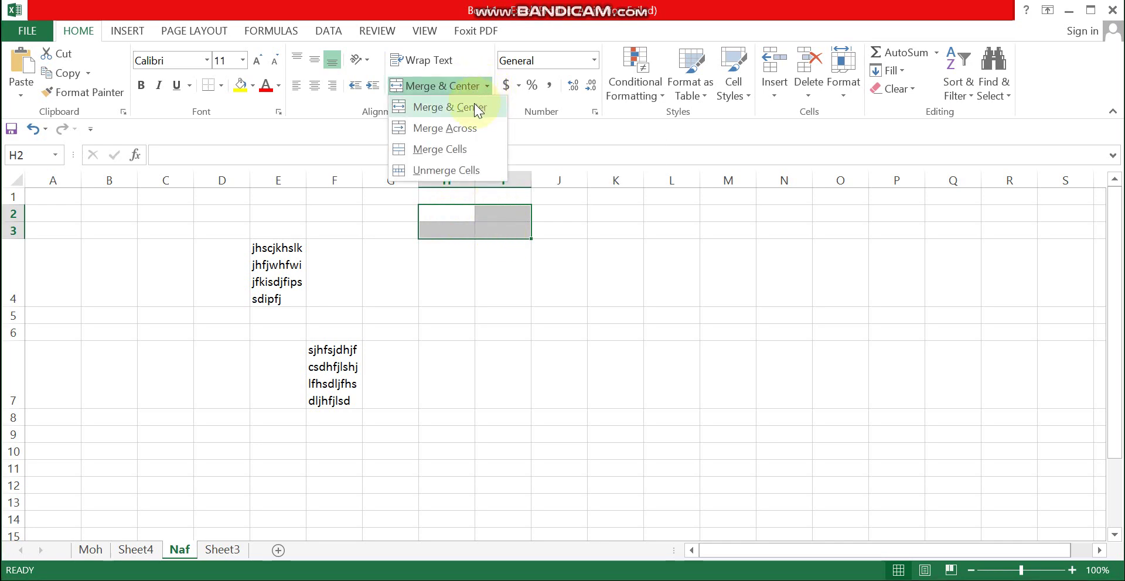
{"action": "left_click", "coordinate": [422, 99]}
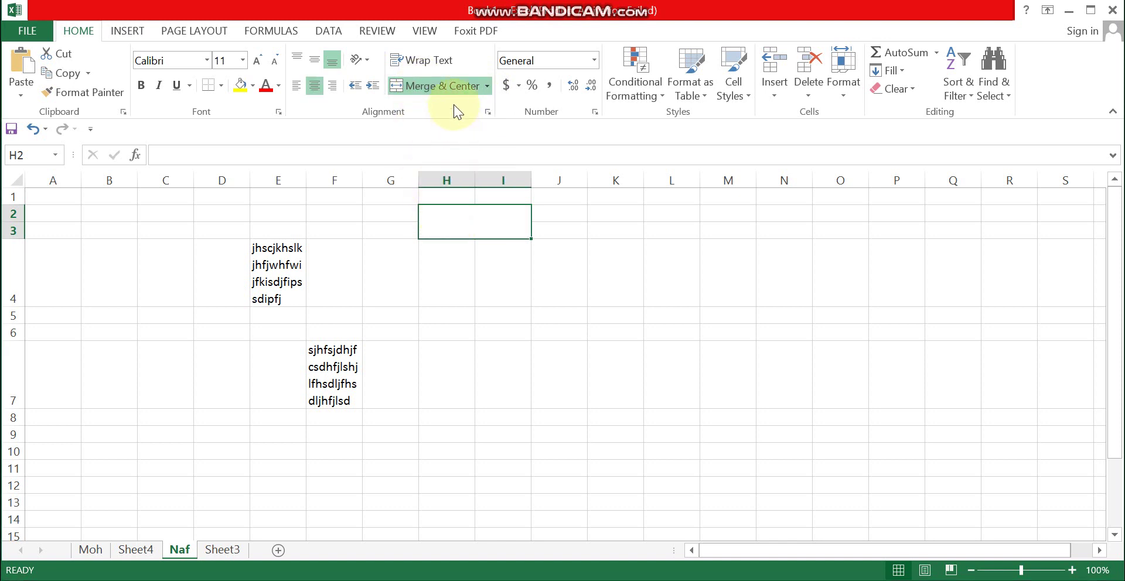
- Unmerge H2:I3 and give the cells center and middle alignment
{"action": "left_click", "coordinate": [449, 88]}
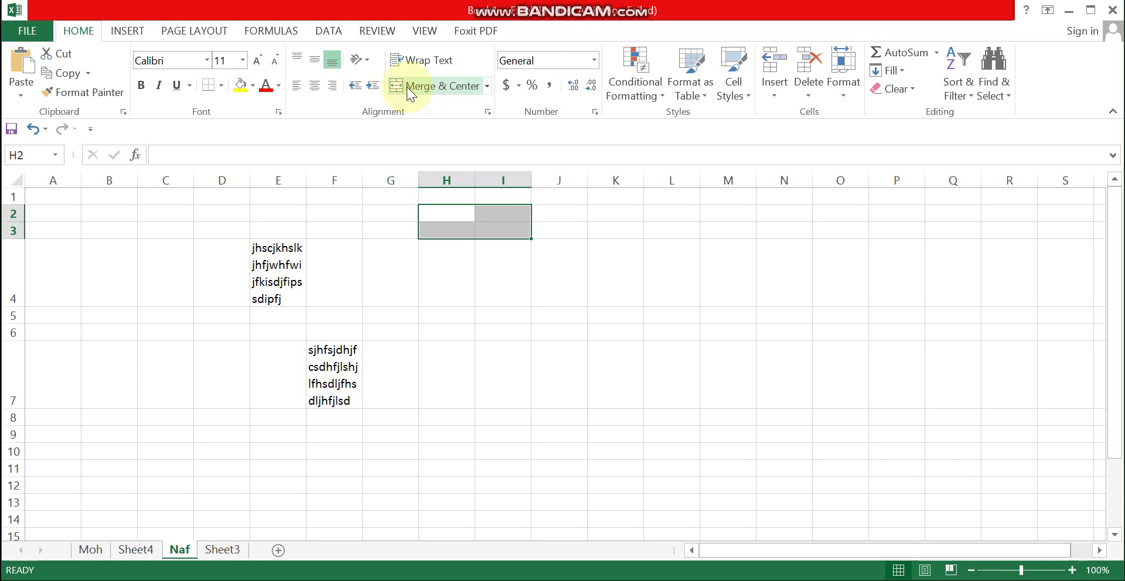
{"action": "left_click", "coordinate": [315, 86]}
{"action": "left_click", "coordinate": [314, 53]}
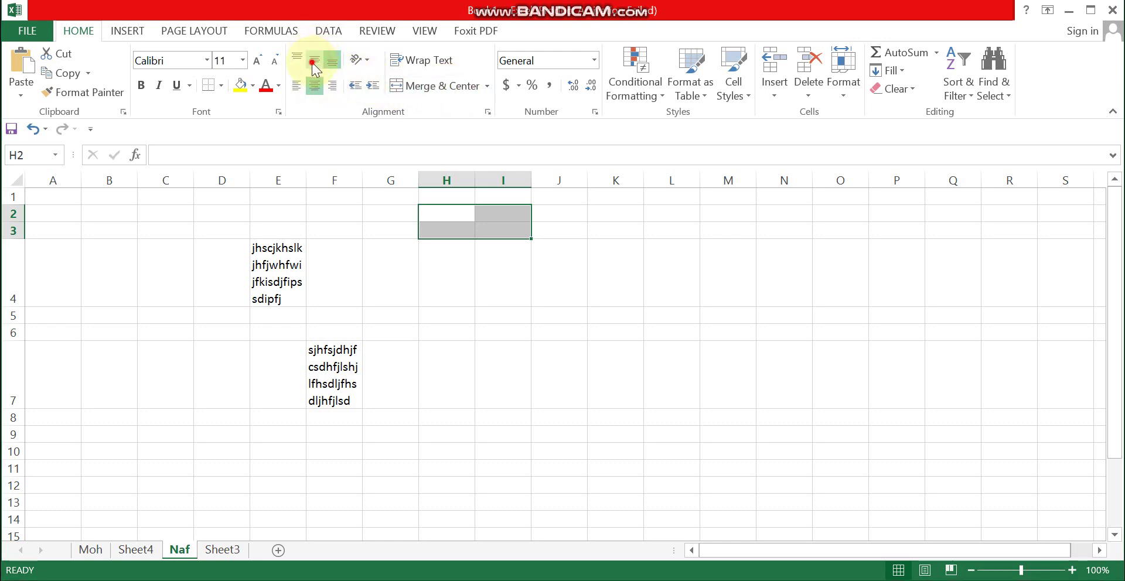